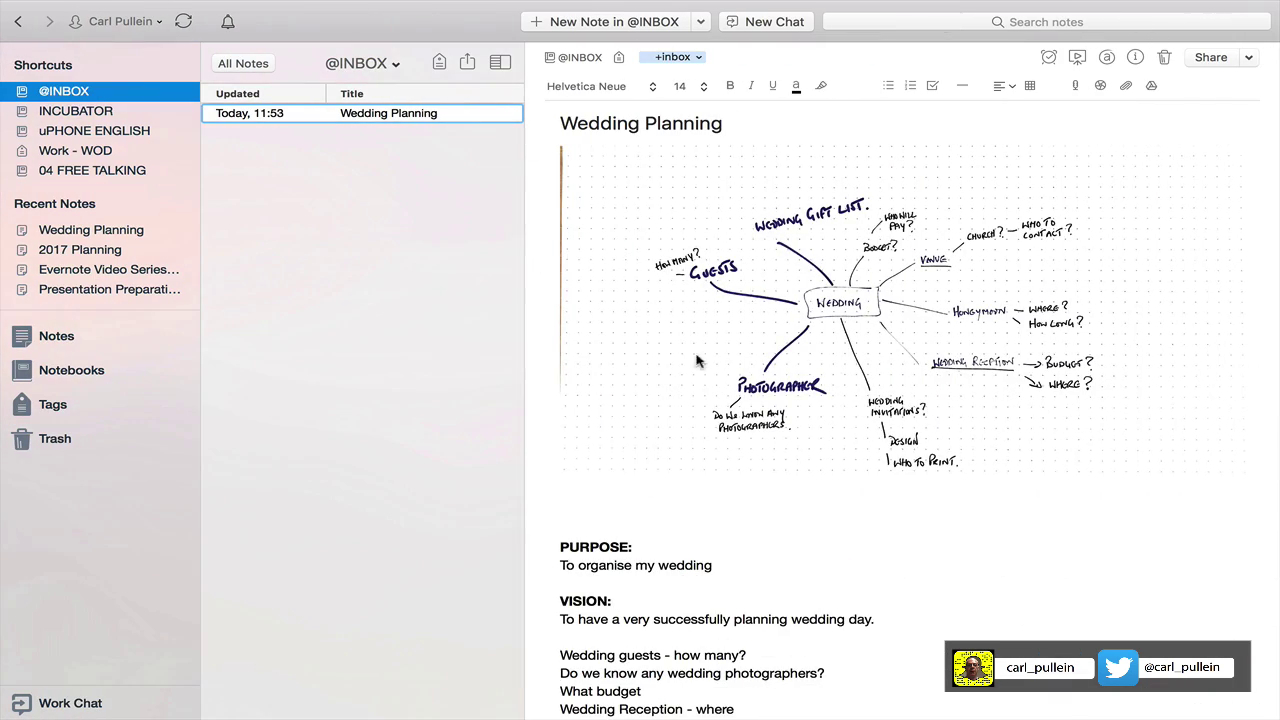
# Scroll through the Wedding Planning note's mind map, purpose and vision text in Evernote.
pyautogui.scroll(-3, 757, 440)
pyautogui.scroll(-5, 757, 440)
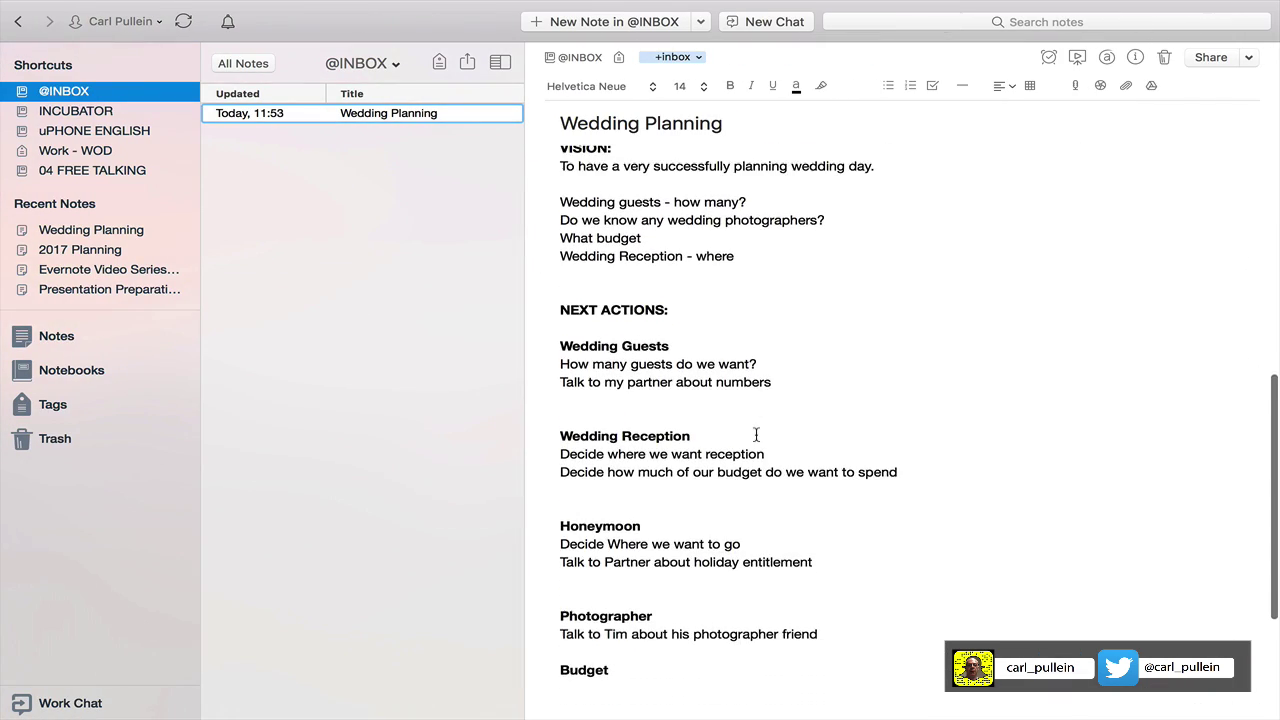
pyautogui.scroll(5, 757, 436)
pyautogui.scroll(5, 756, 436)
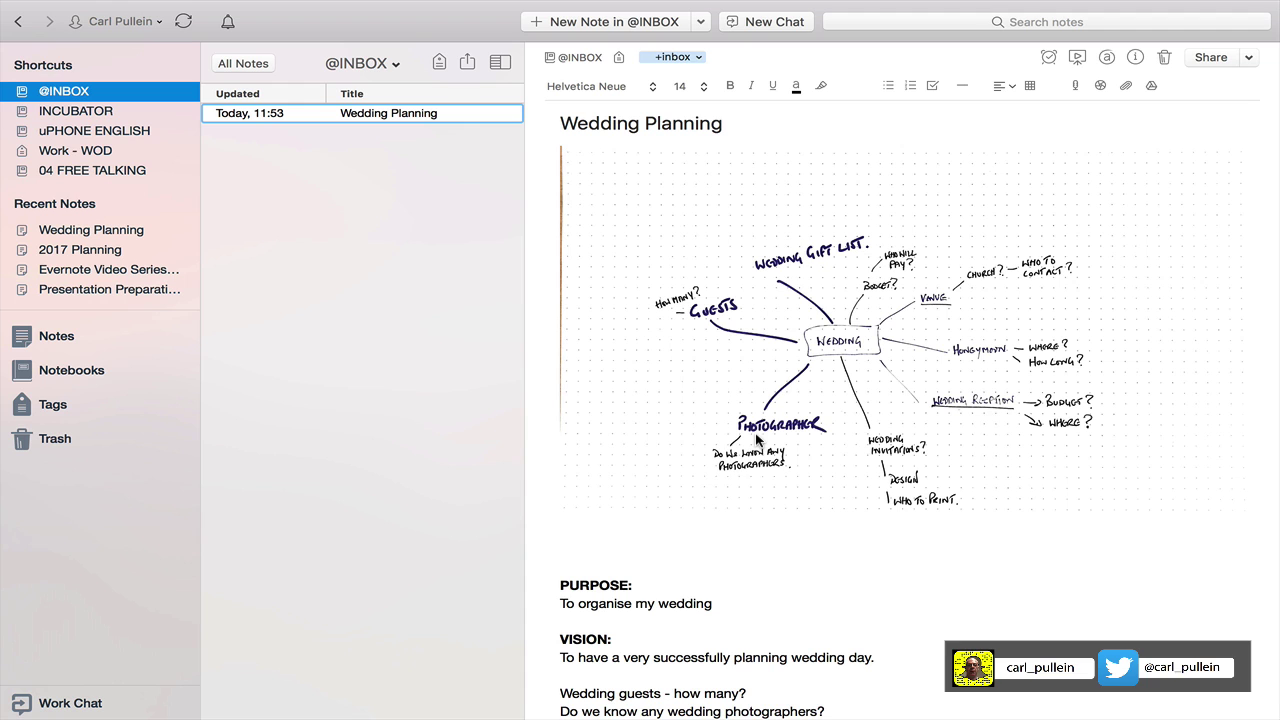
pyautogui.scroll(-4, 841, 555)
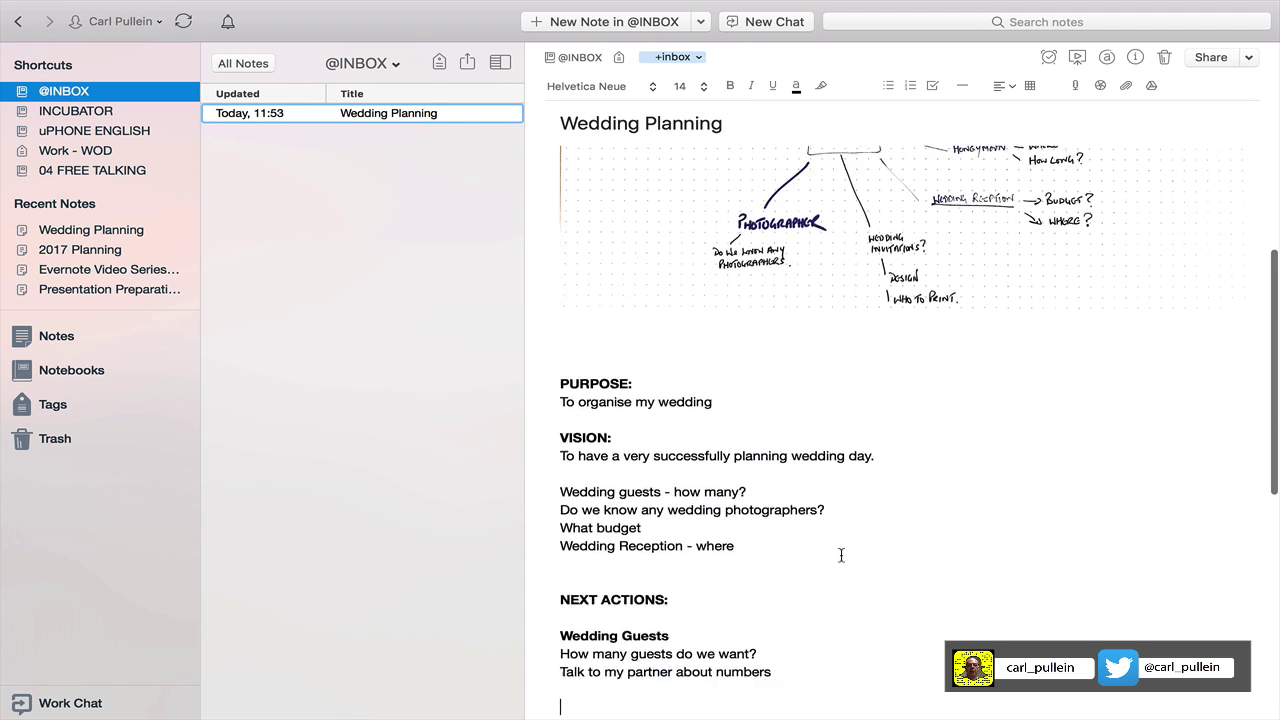
pyautogui.scroll(-7, 841, 555)
pyautogui.scroll(8, 841, 555)
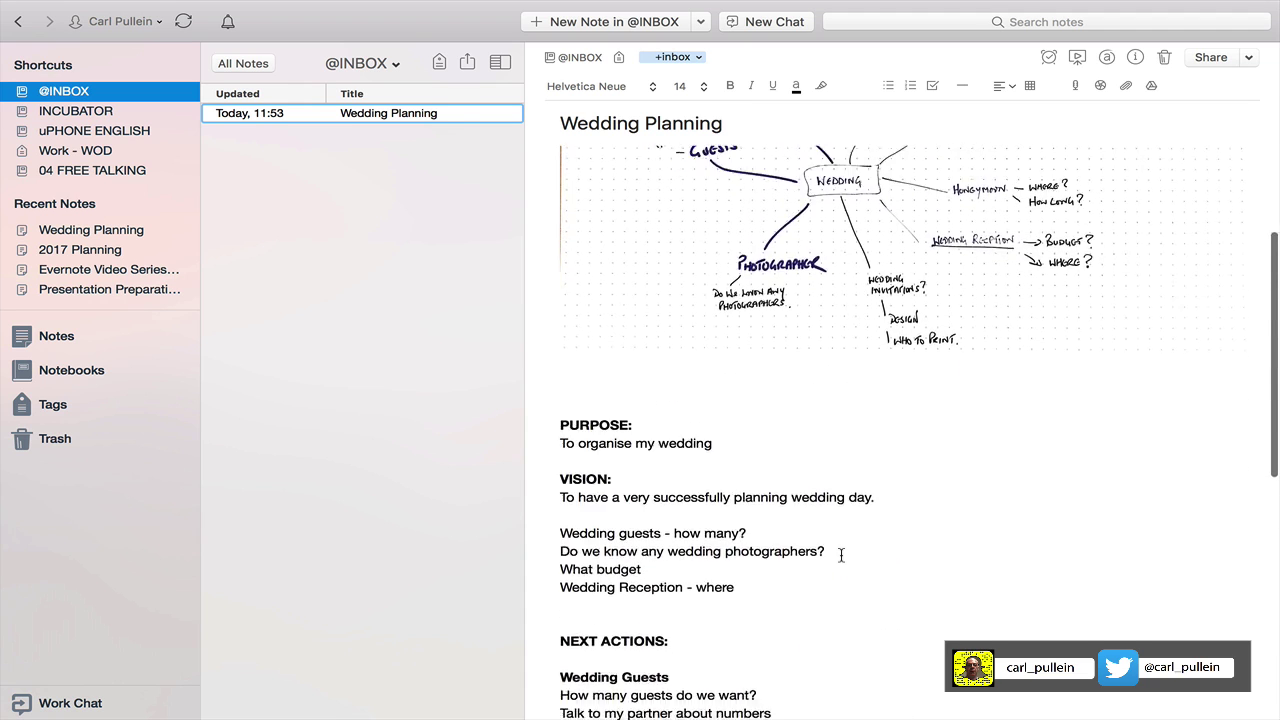
pyautogui.scroll(-3, 841, 555)
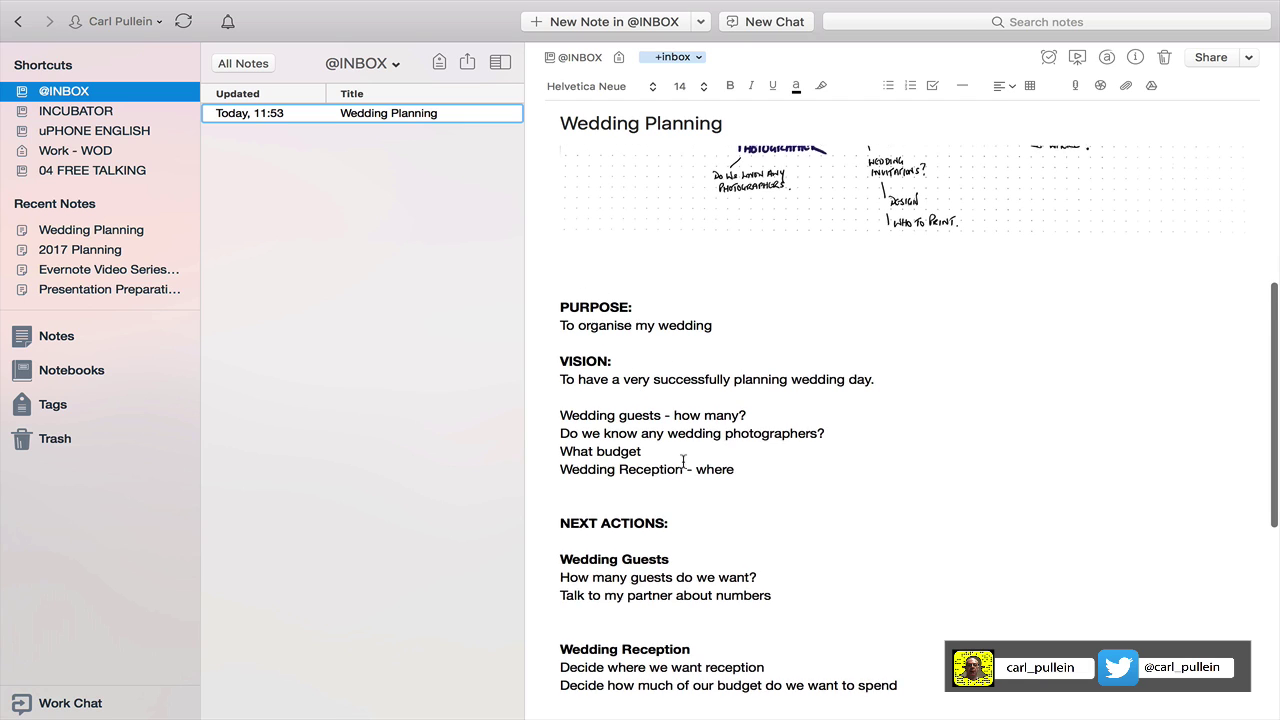
pyautogui.scroll(-2, 683, 461)
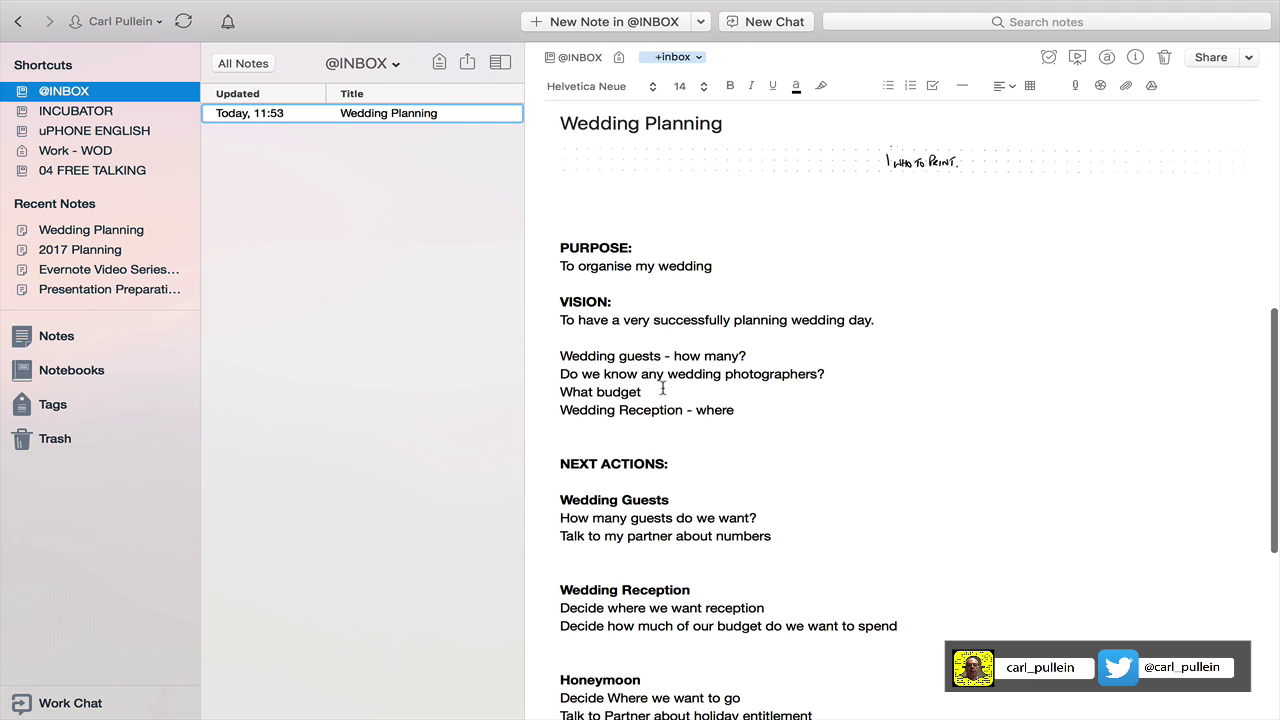
pyautogui.scroll(10, 855, 437)
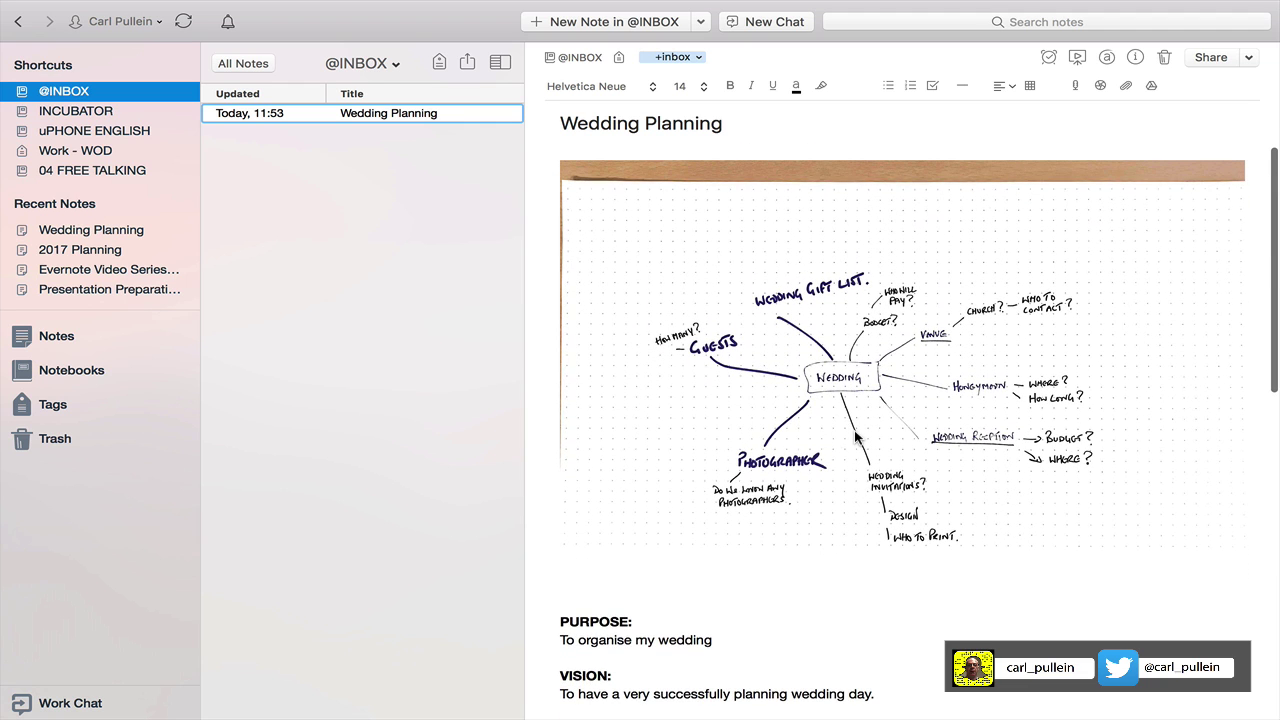
pyautogui.scroll(-1, 855, 437)
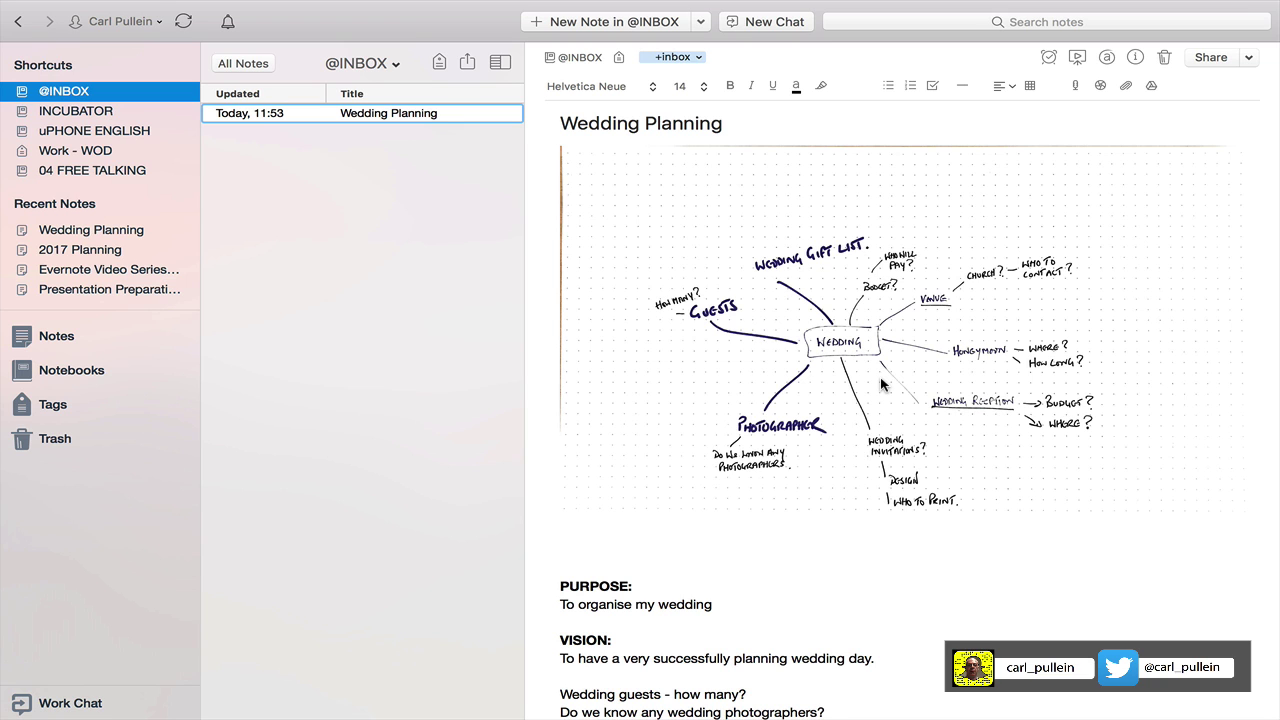
pyautogui.scroll(-15, 881, 383)
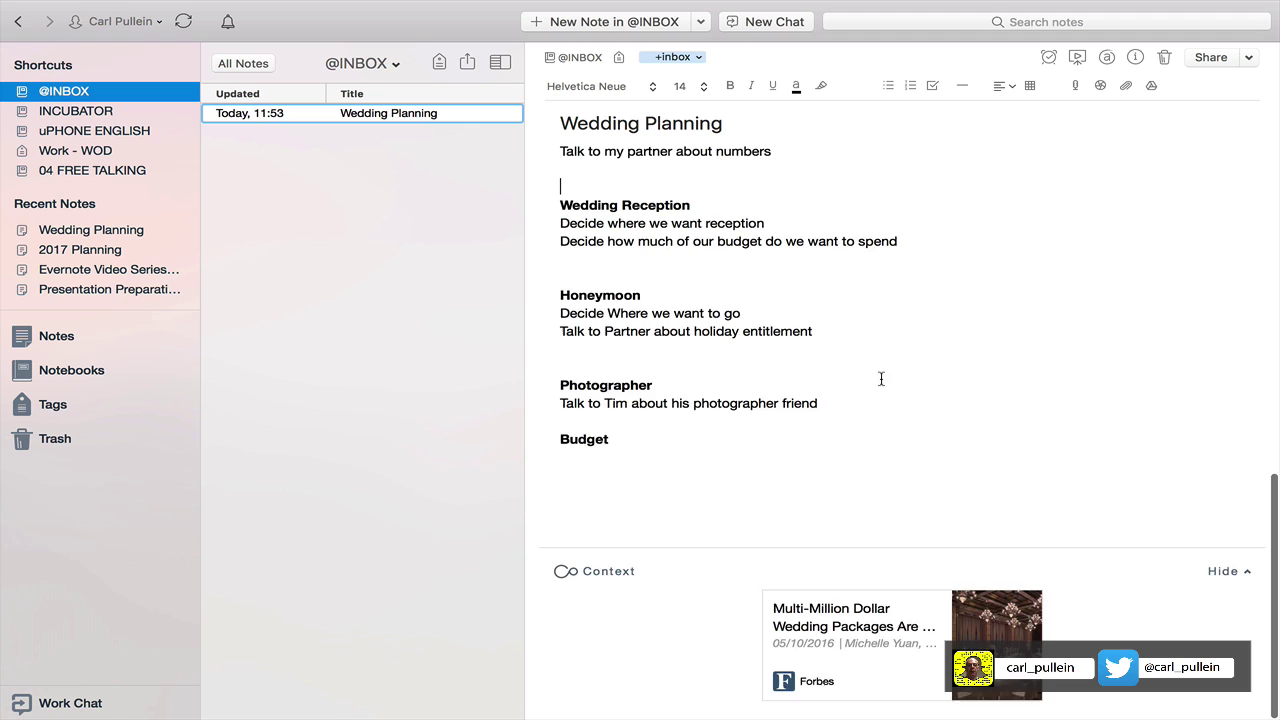
pyautogui.scroll(5, 881, 378)
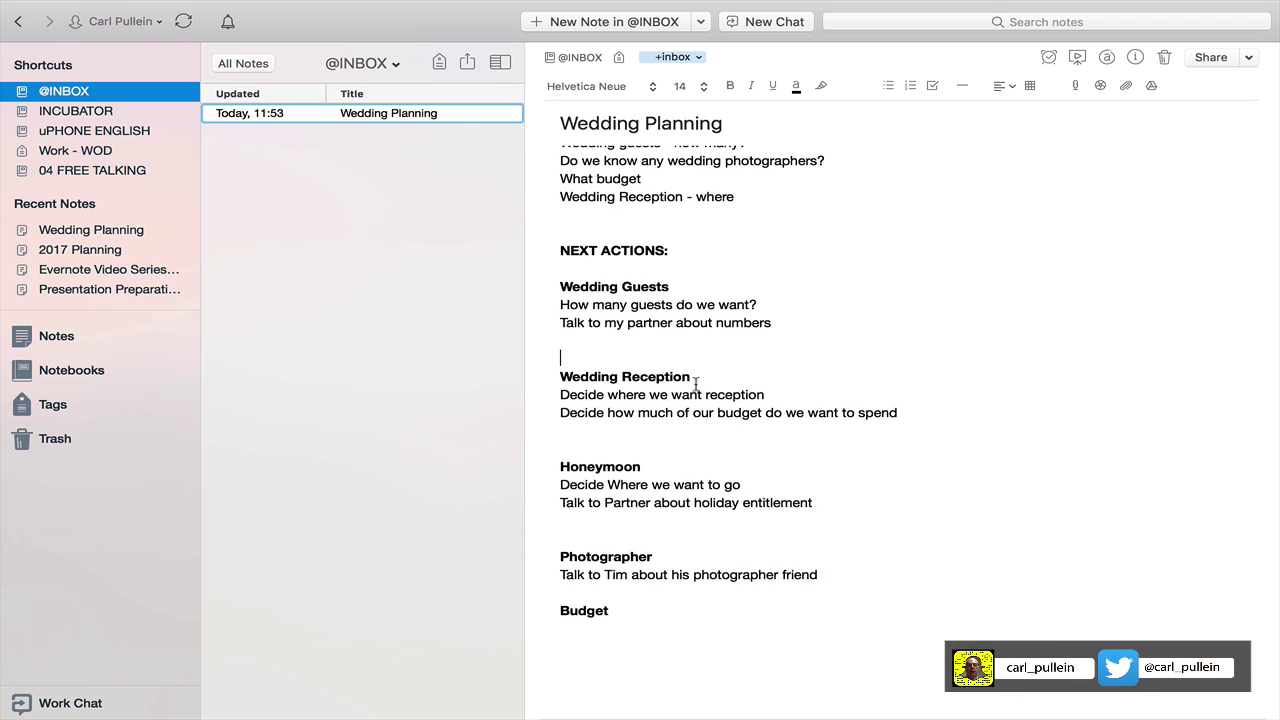
pyautogui.scroll(8, 896, 440)
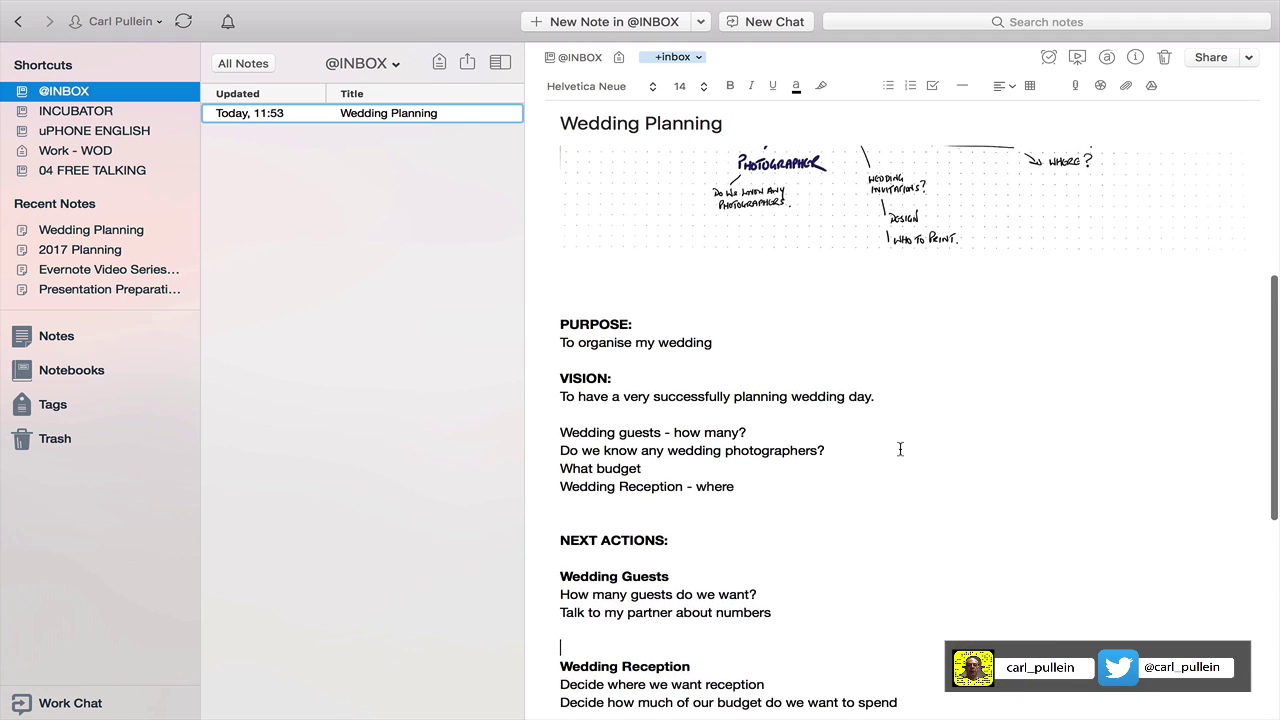
pyautogui.scroll(4, 900, 449)
pyautogui.scroll(-5, 820, 453)
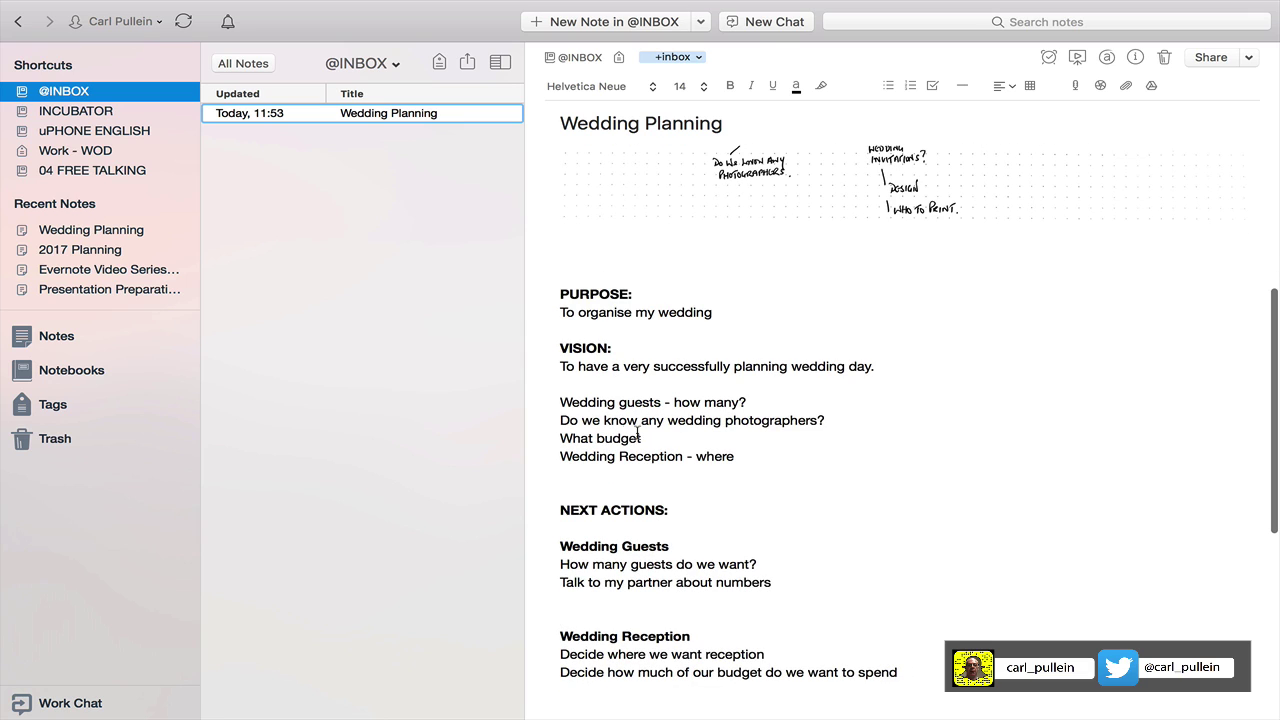
pyautogui.scroll(-2, 606, 433)
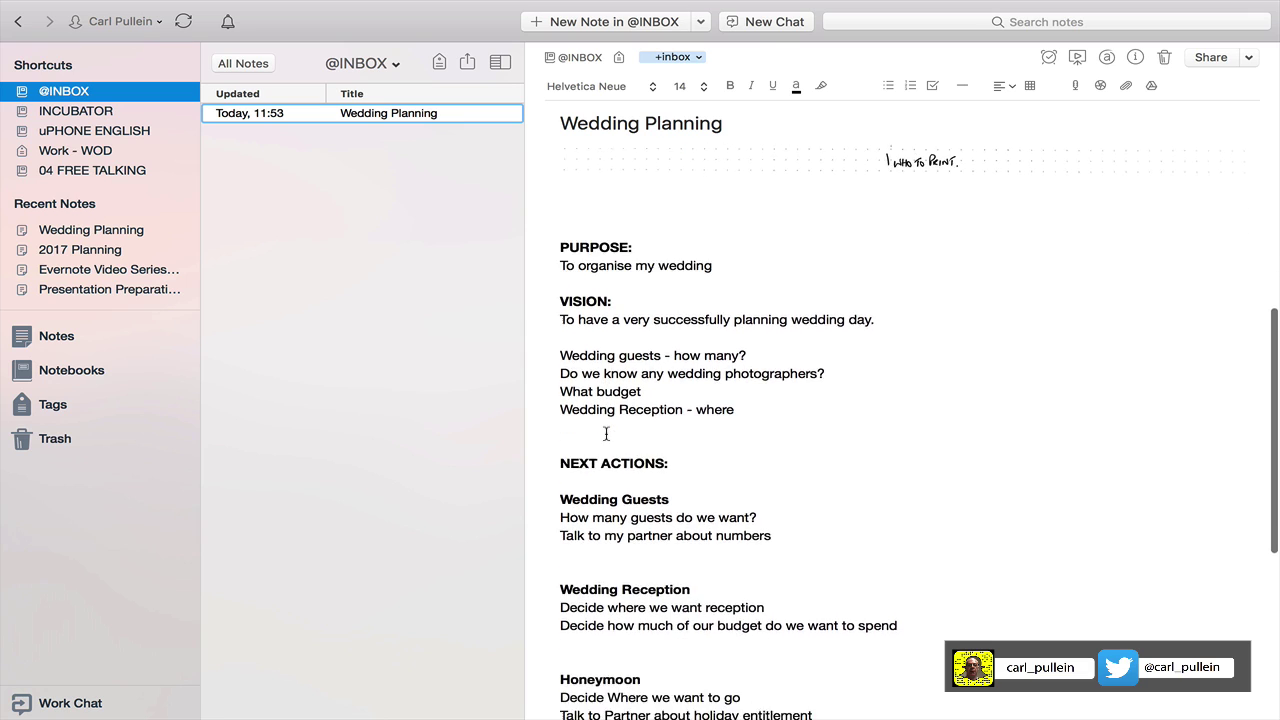
pyautogui.scroll(-8, 606, 433)
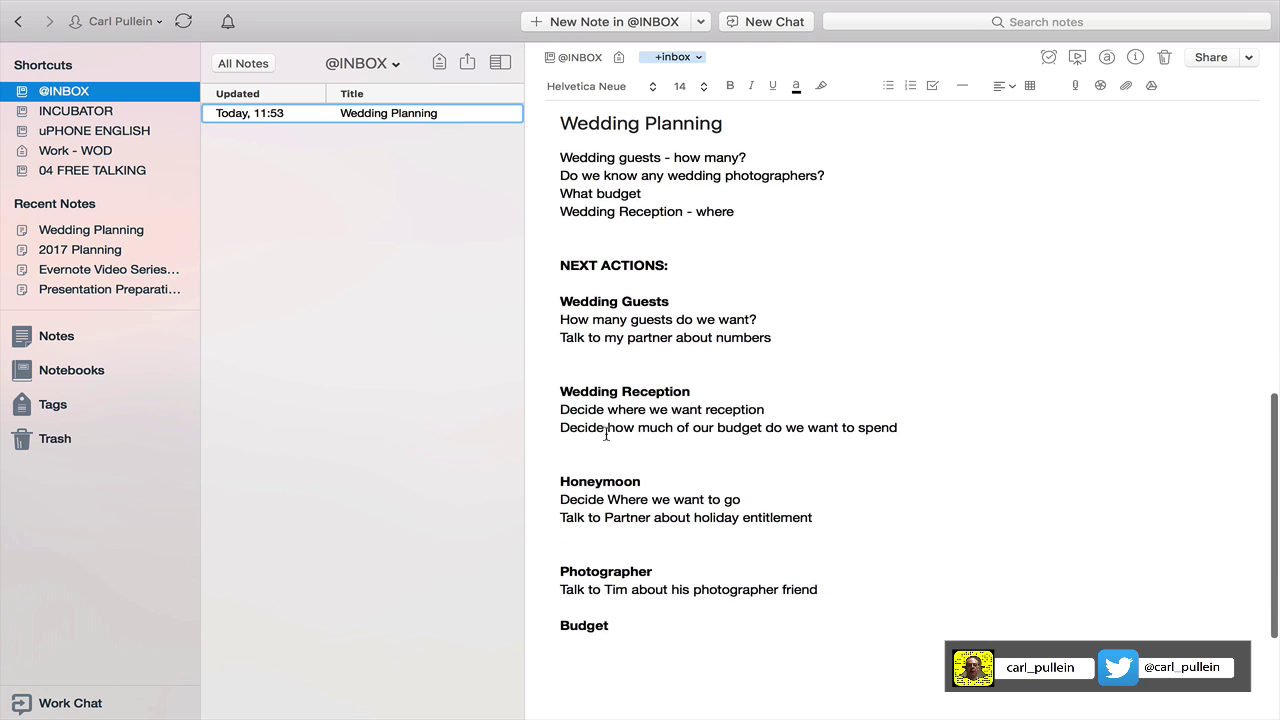
pyautogui.scroll(-2, 606, 433)
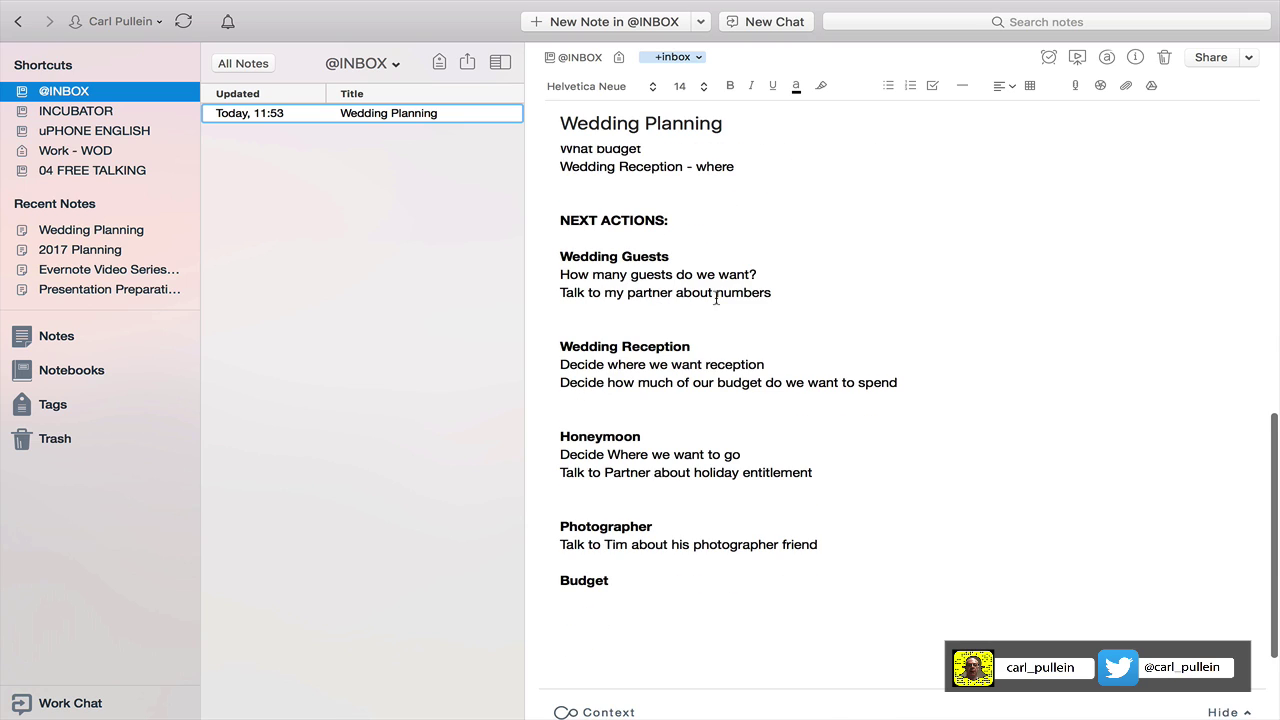
# Add 'Discuss with partner how much we want to spend.' under Budget and reword 'How' to 'Decide how'.
pyautogui.click(723, 334)
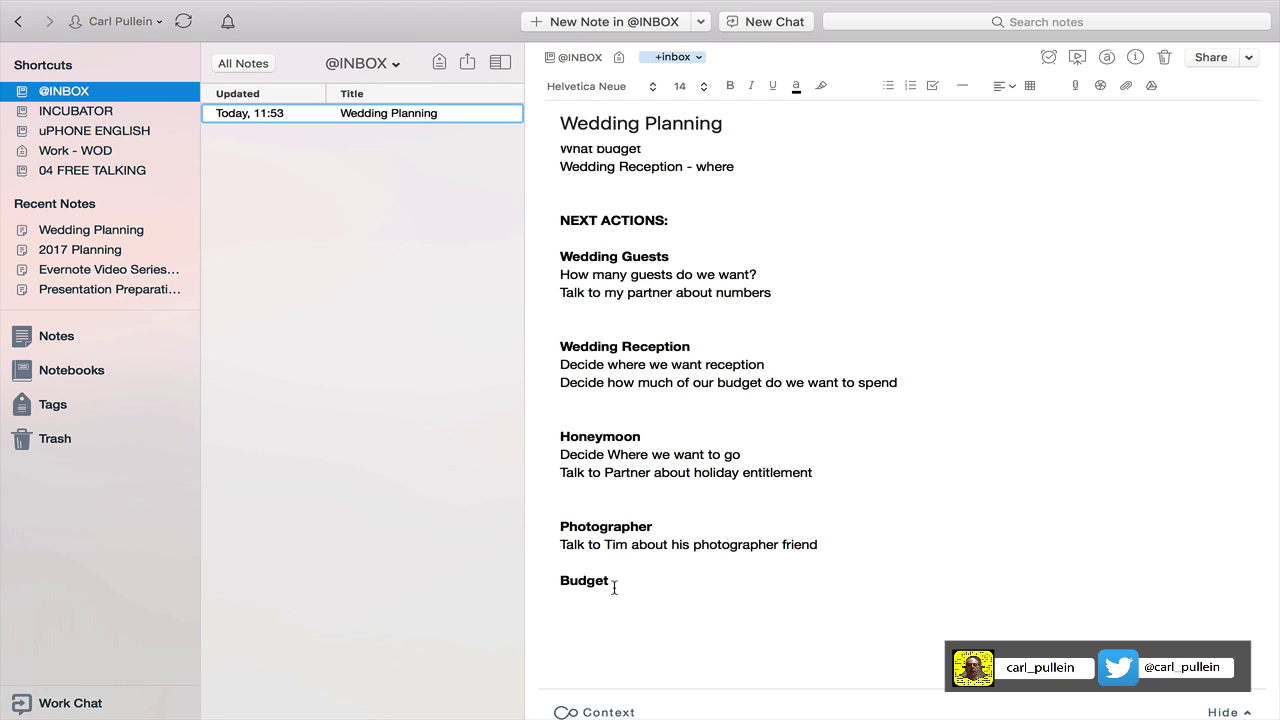
pyautogui.press('Return')
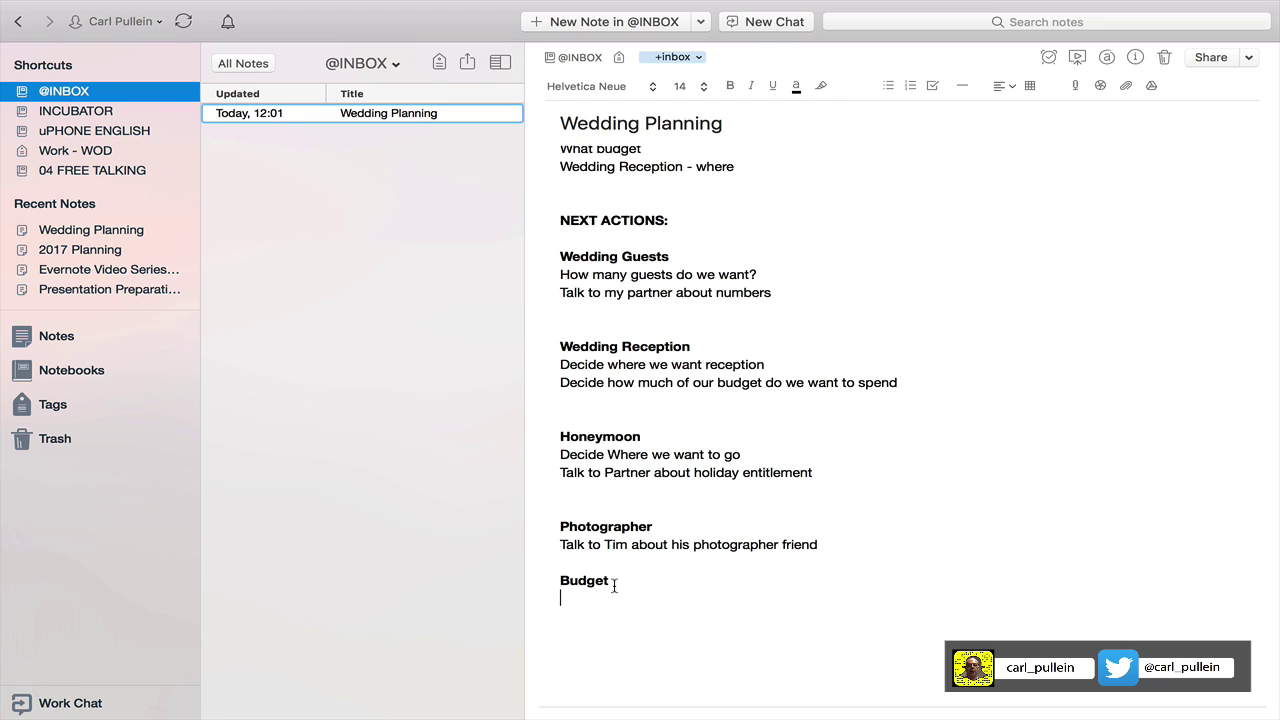
pyautogui.write('Discuss with pa')
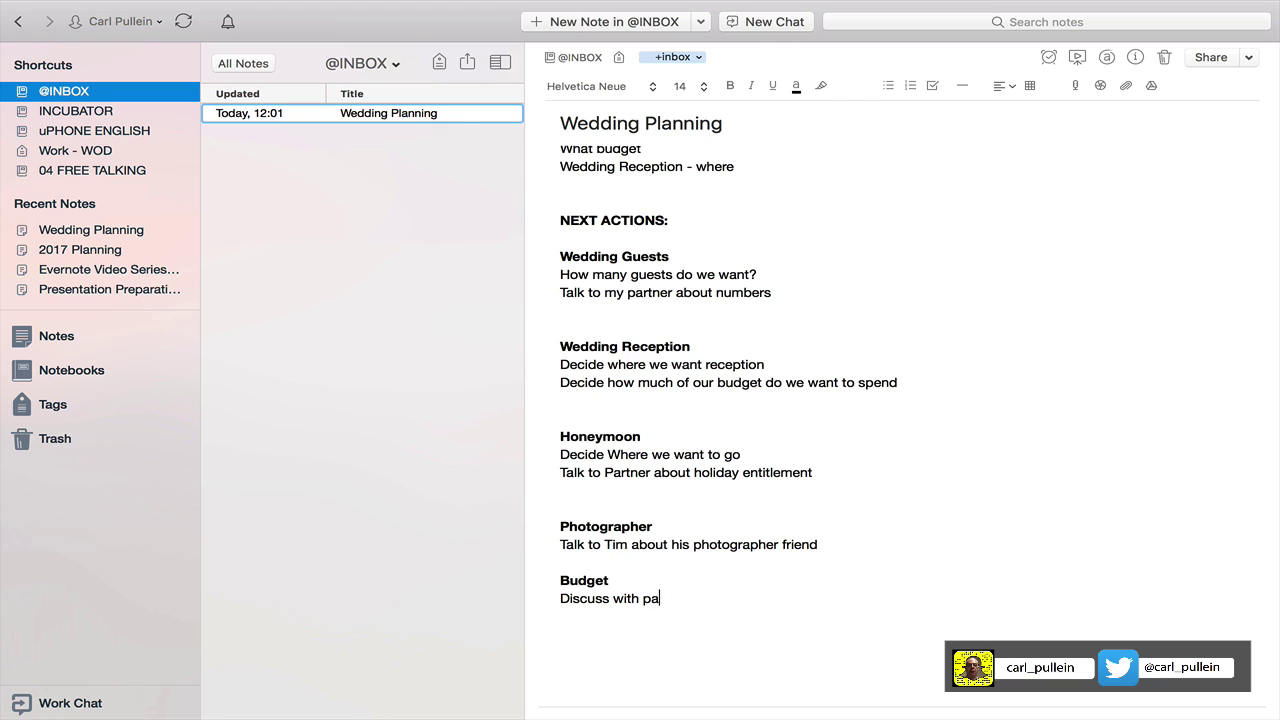
pyautogui.write('rtner how much we want to sp')
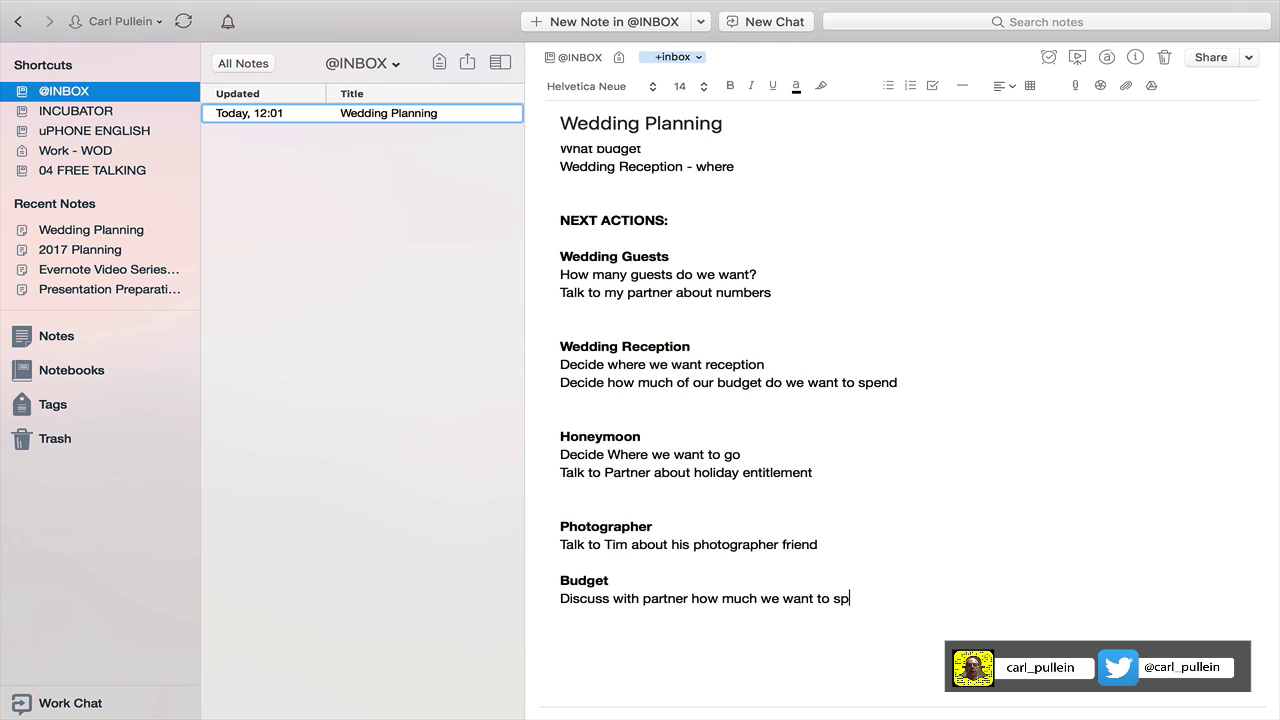
pyautogui.write('end.')
pyautogui.moveTo(561, 277); pyautogui.dragTo(586, 276)
pyautogui.write('Decide')
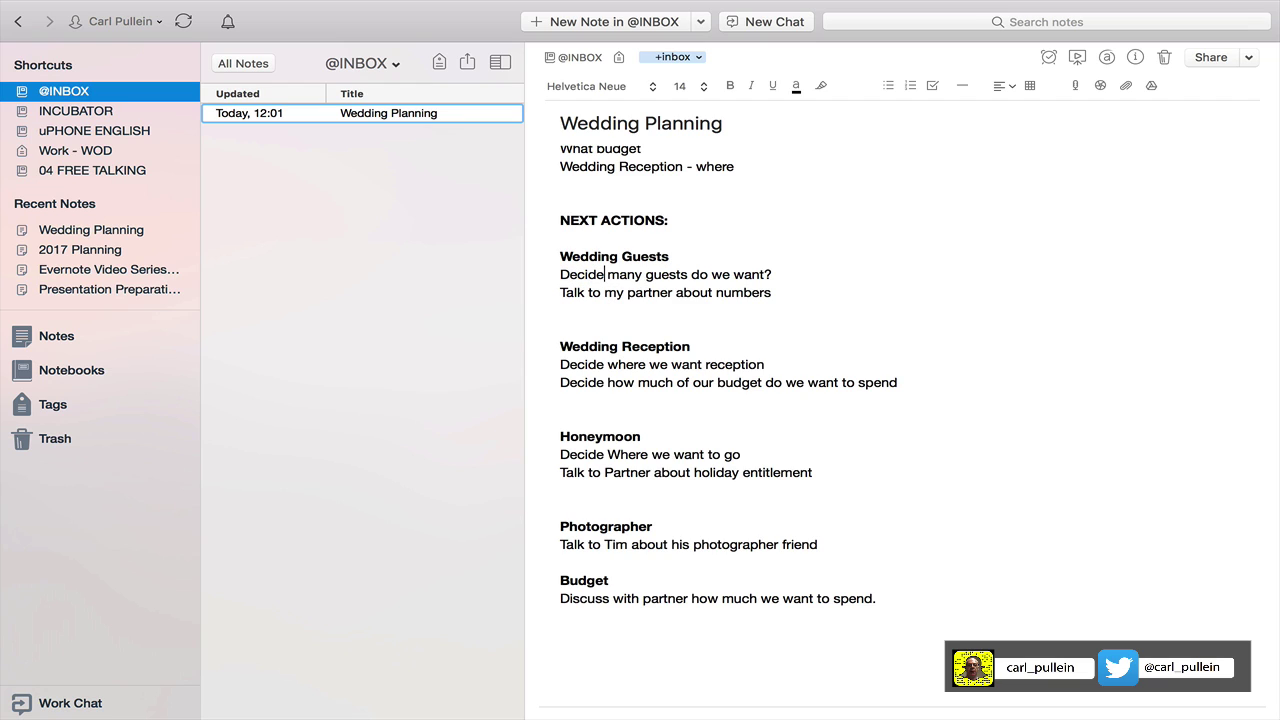
pyautogui.write(' how')
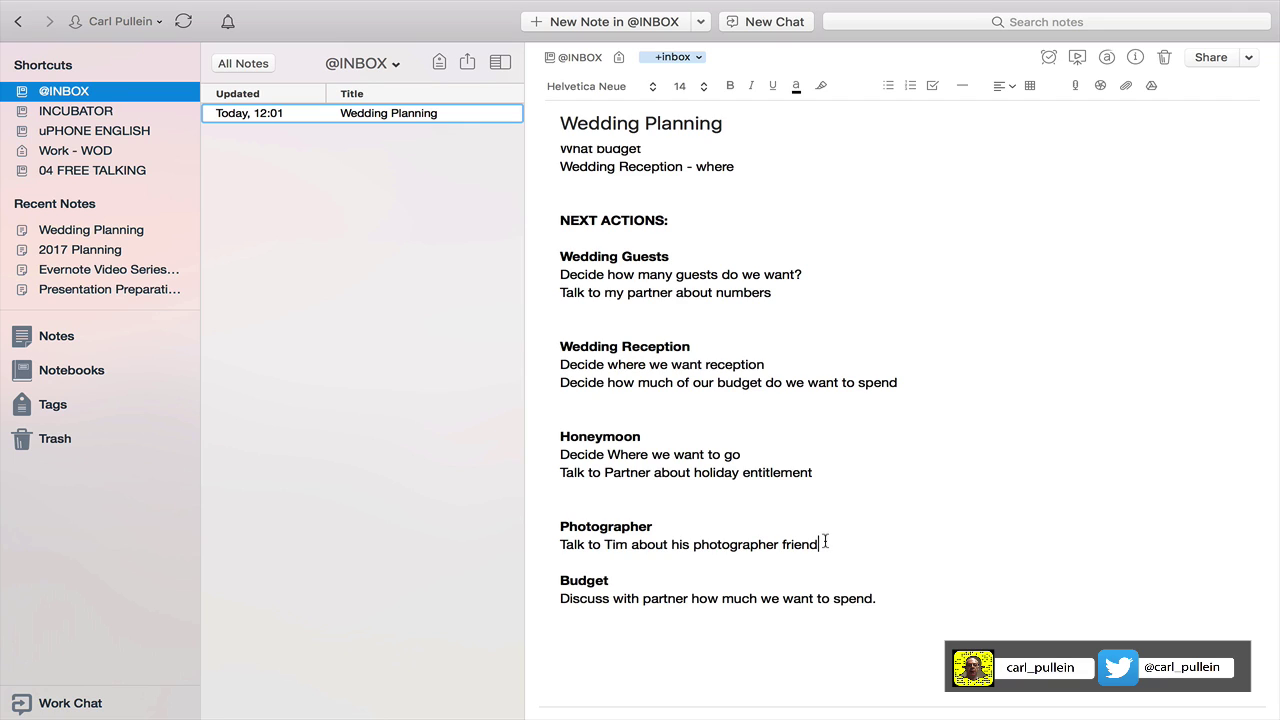
# Add a second Photographer next action to book the named photography studio.
pyautogui.press('Return')
pyautogui.write('Book ph')
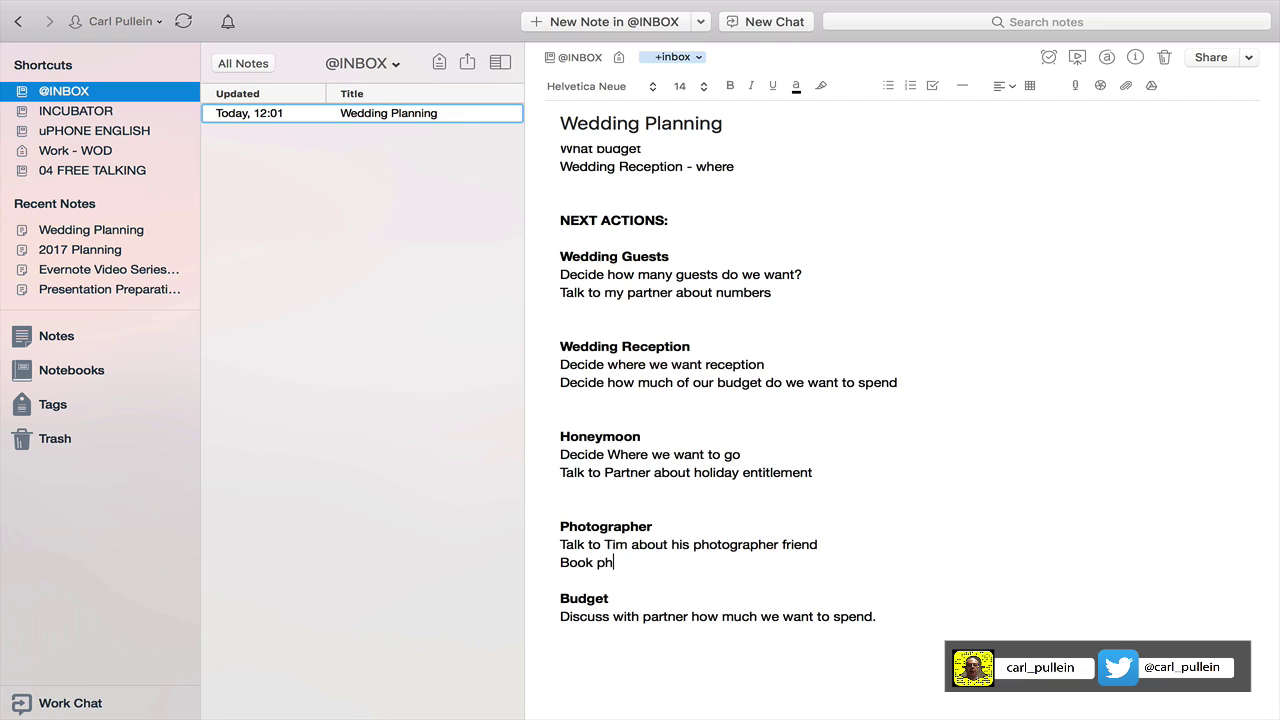
pyautogui.write('oto')
pyautogui.press('BackSpace')
pyautogui.press('BackSpace')
pyautogui.press('BackSpace')
pyautogui.press('BackSpace')
pyautogui.press('BackSpace')
pyautogui.write('Anthony Gauna ')
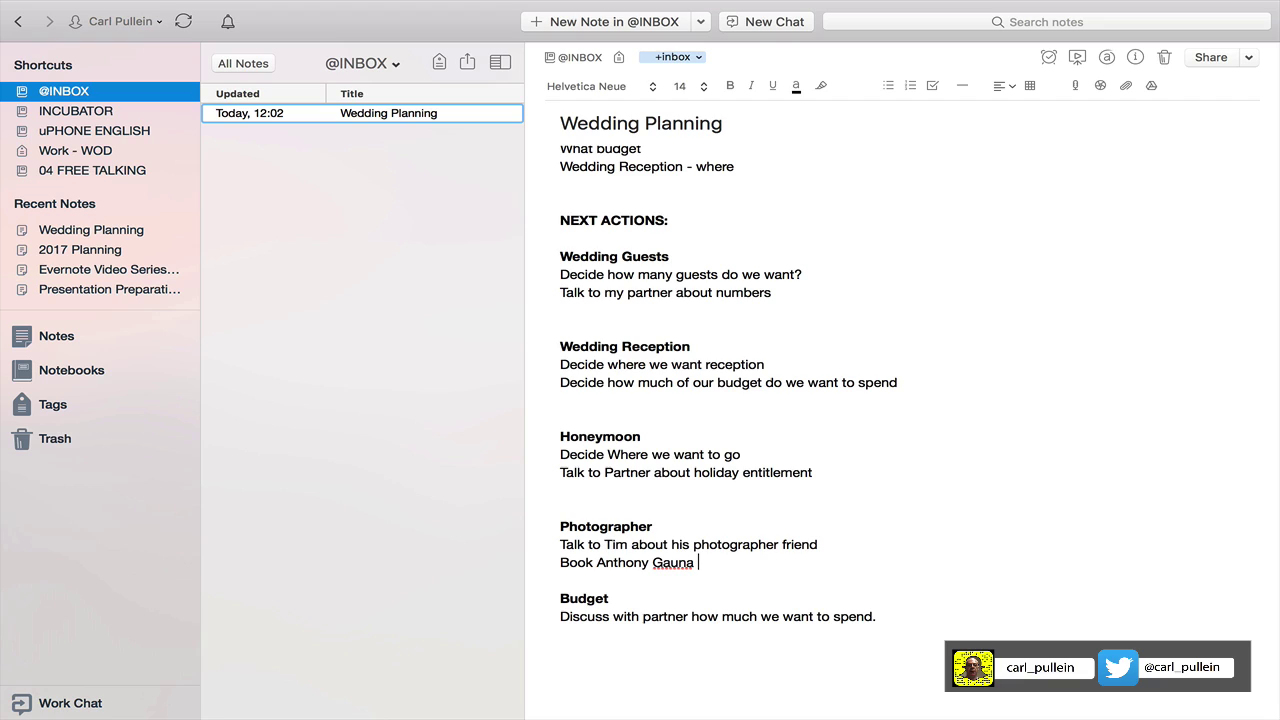
pyautogui.write('Photography')
pyautogui.scroll(3, 700, 606)
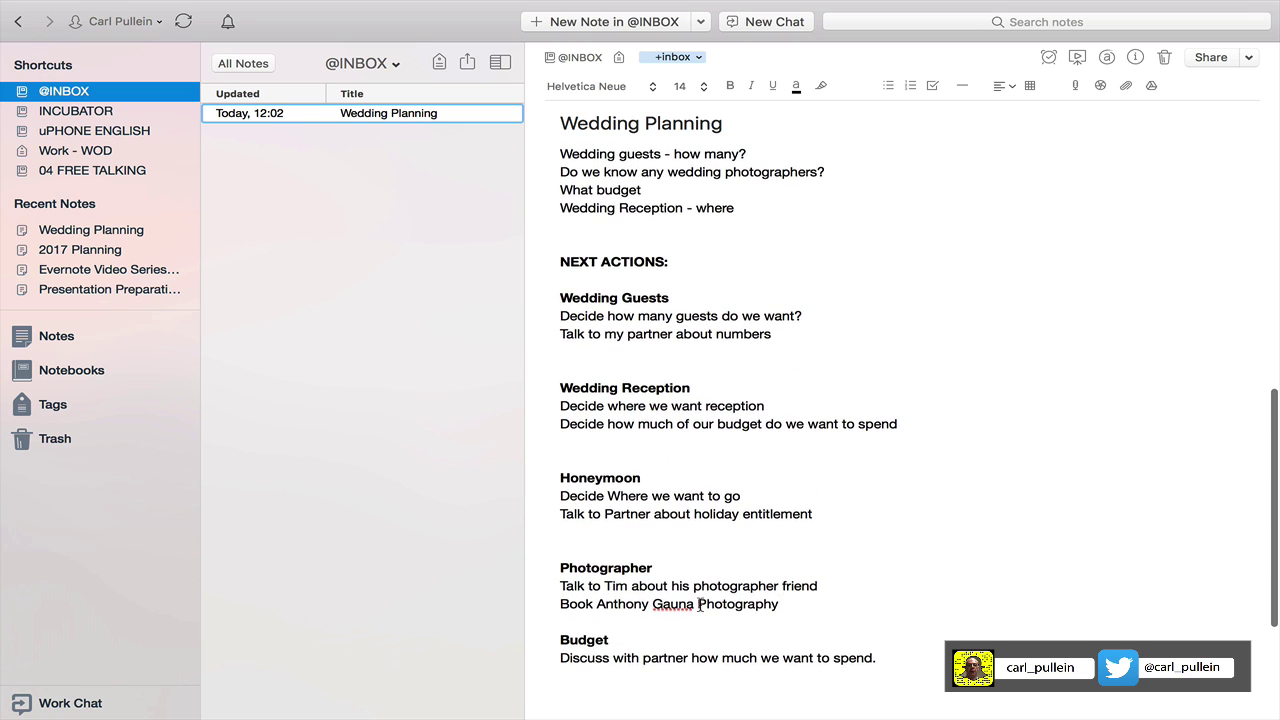
pyautogui.scroll(-2, 700, 604)
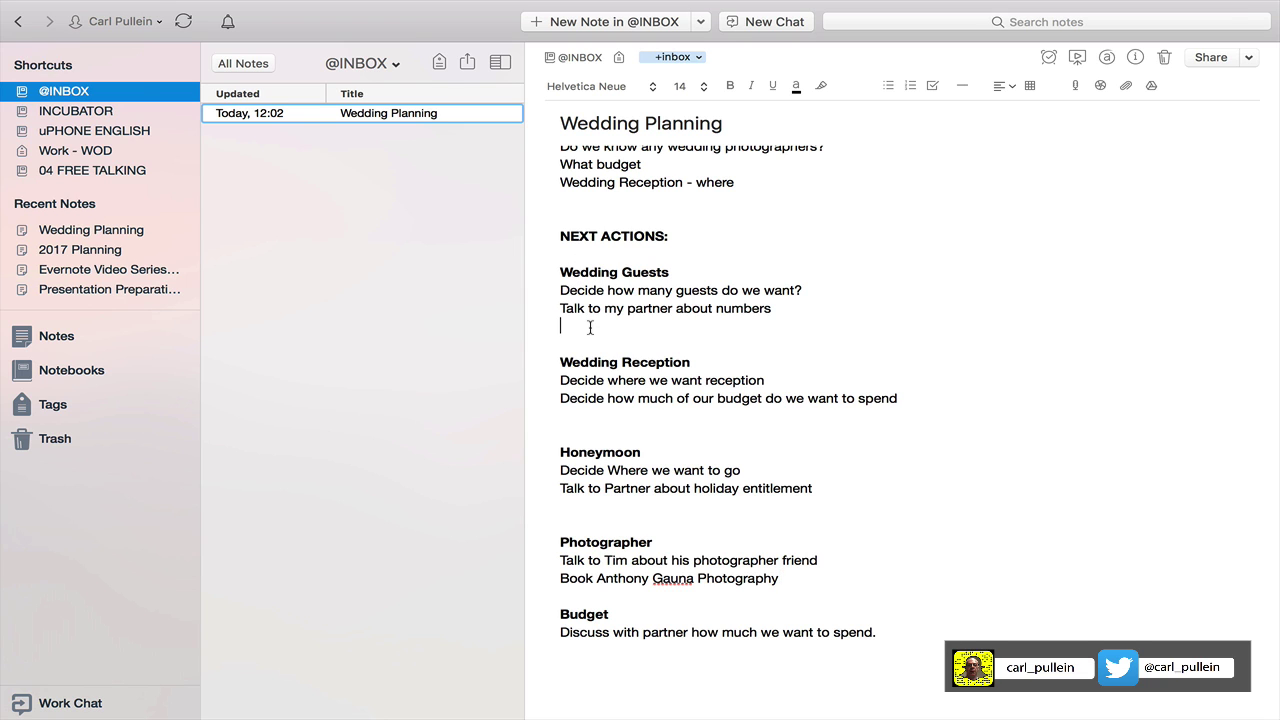
# Create Wedding Guests as an indented sub-project below Wedding Plans in Todoist.
pyautogui.hotkey('ctrl', 'Left')
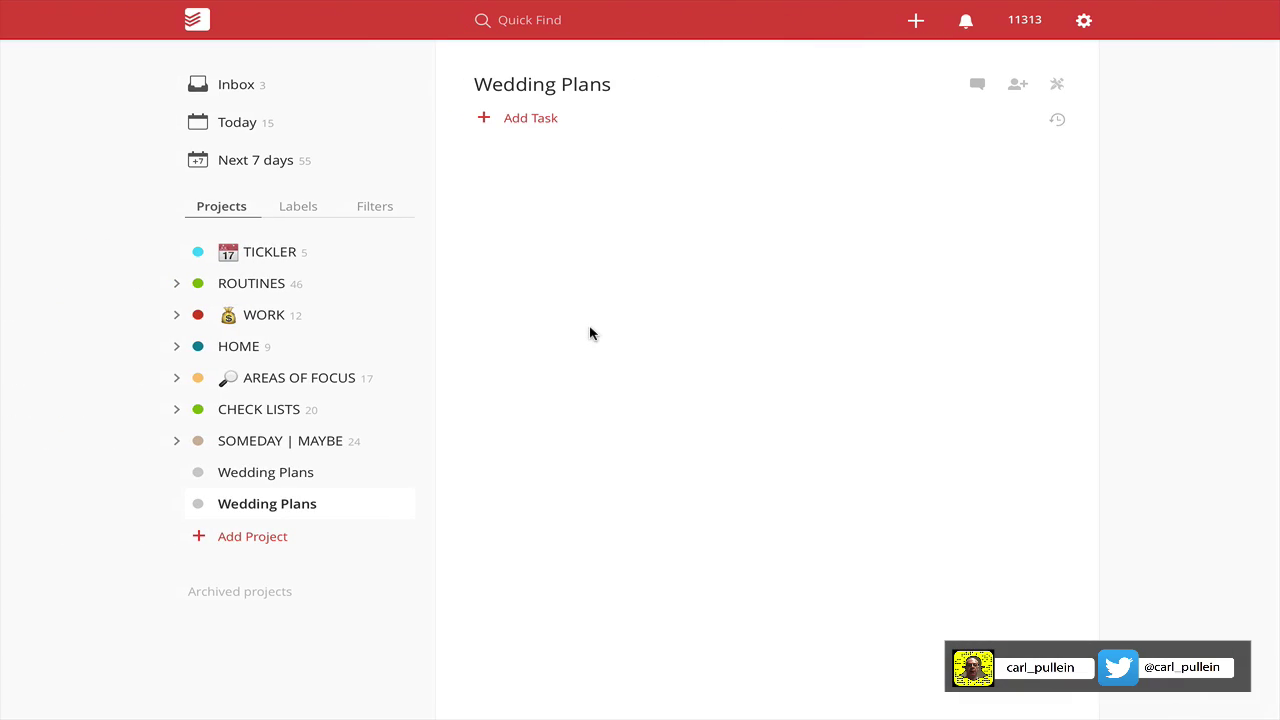
pyautogui.click(403, 506)
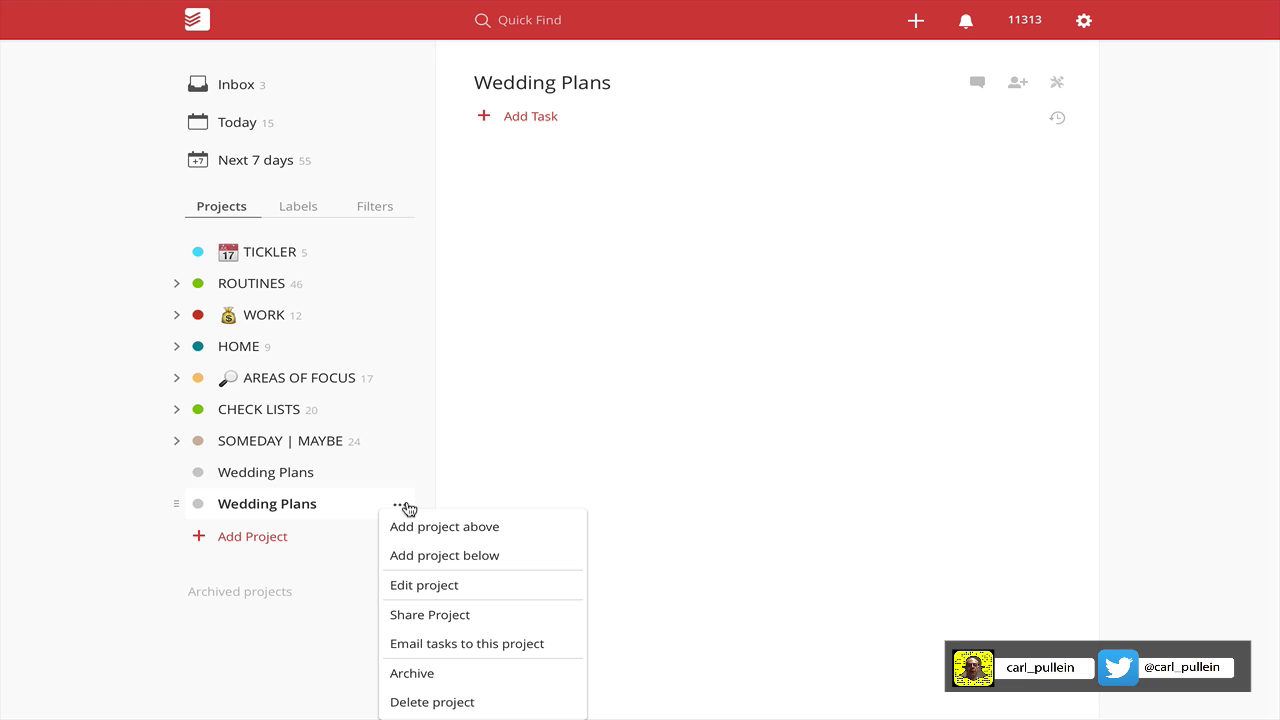
pyautogui.click(421, 558)
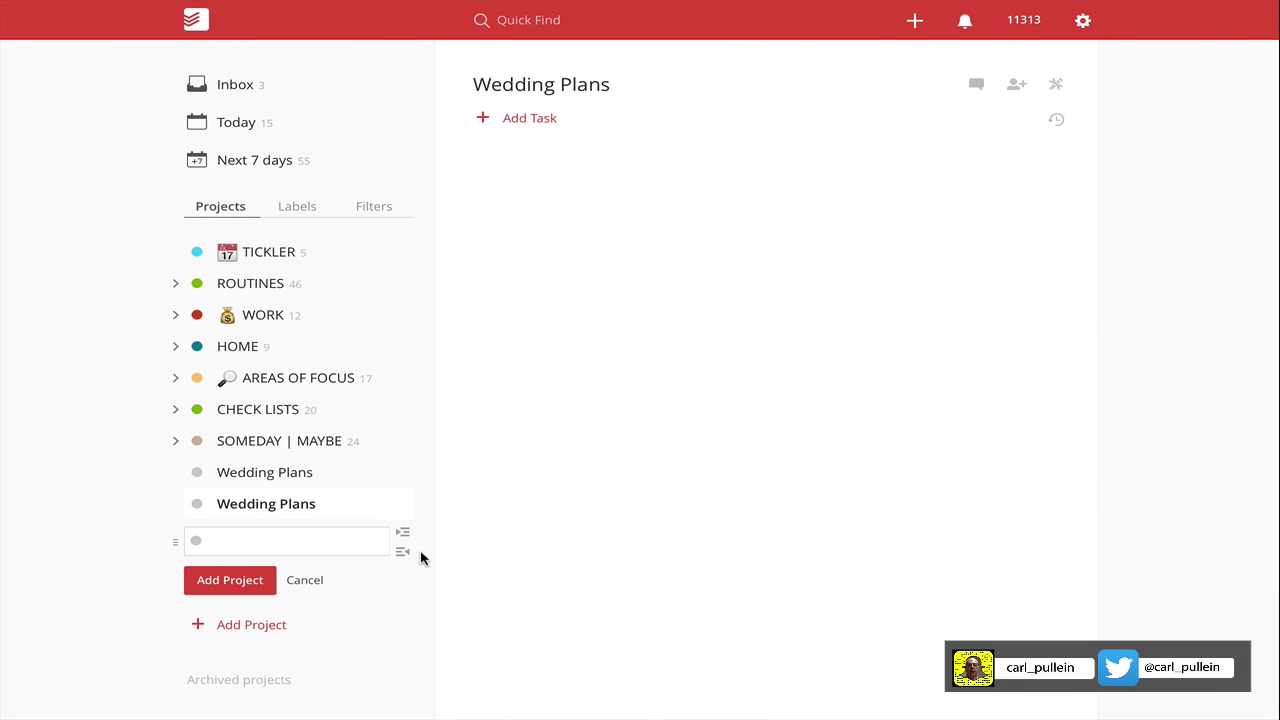
pyautogui.write('Wedding ')
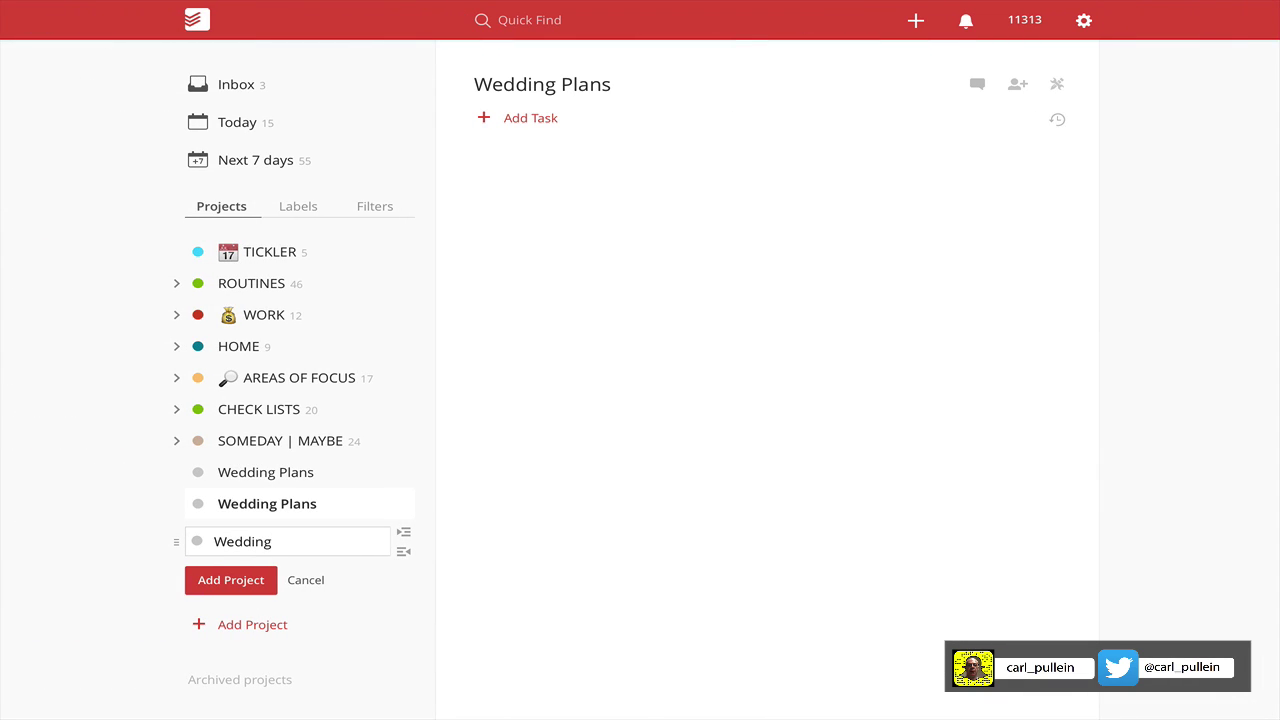
pyautogui.write('Guests')
pyautogui.click(405, 540)
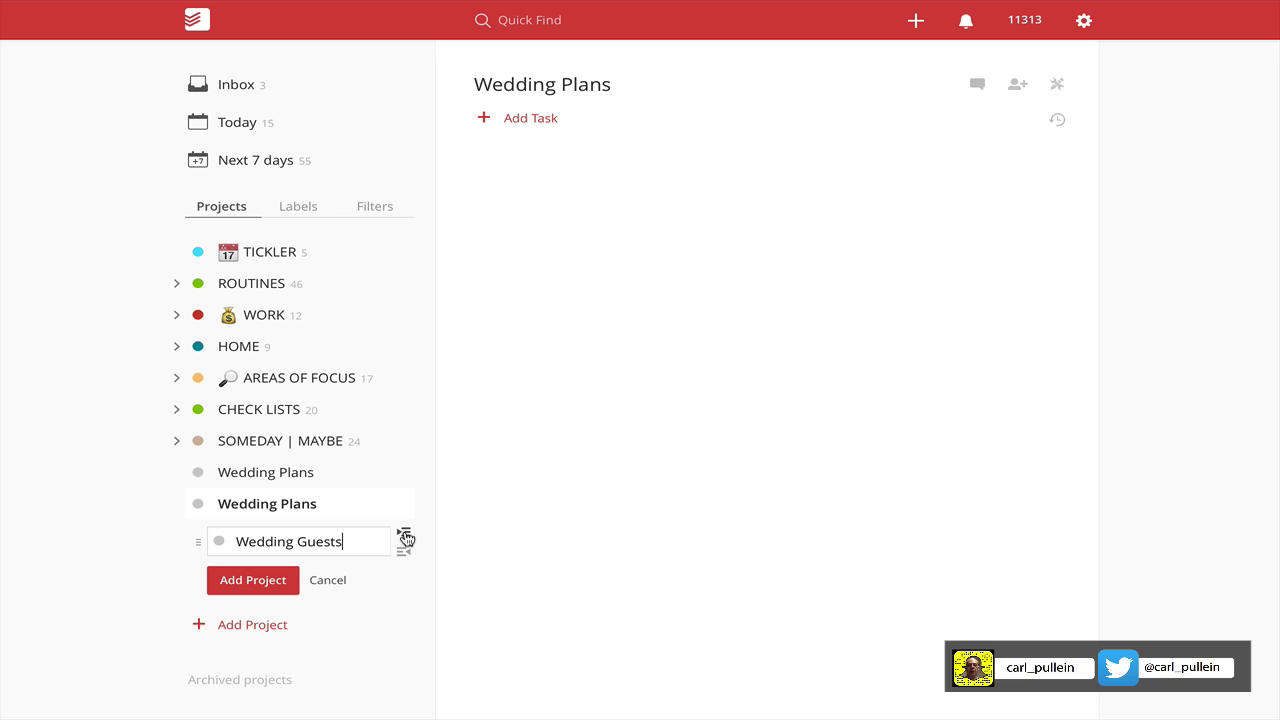
pyautogui.click(284, 579)
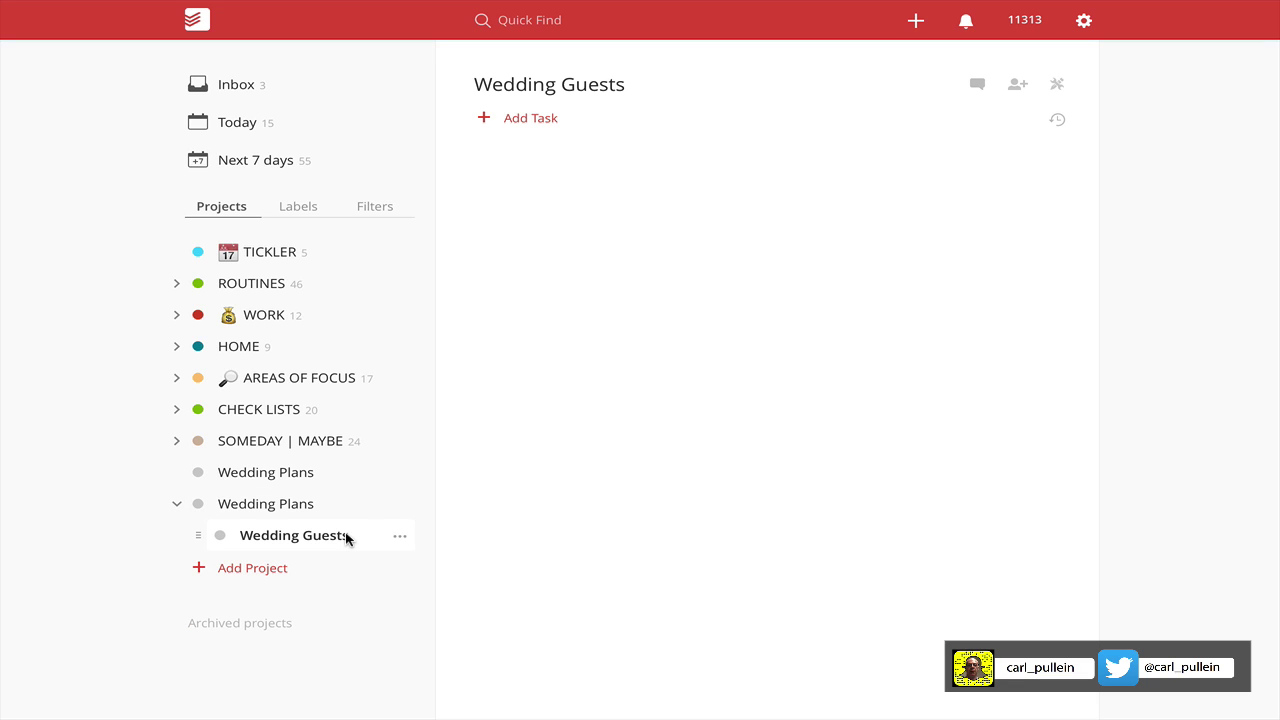
# Add the Wedding Reception and Honeymoon sub-projects below Wedding Guests.
pyautogui.click(398, 539)
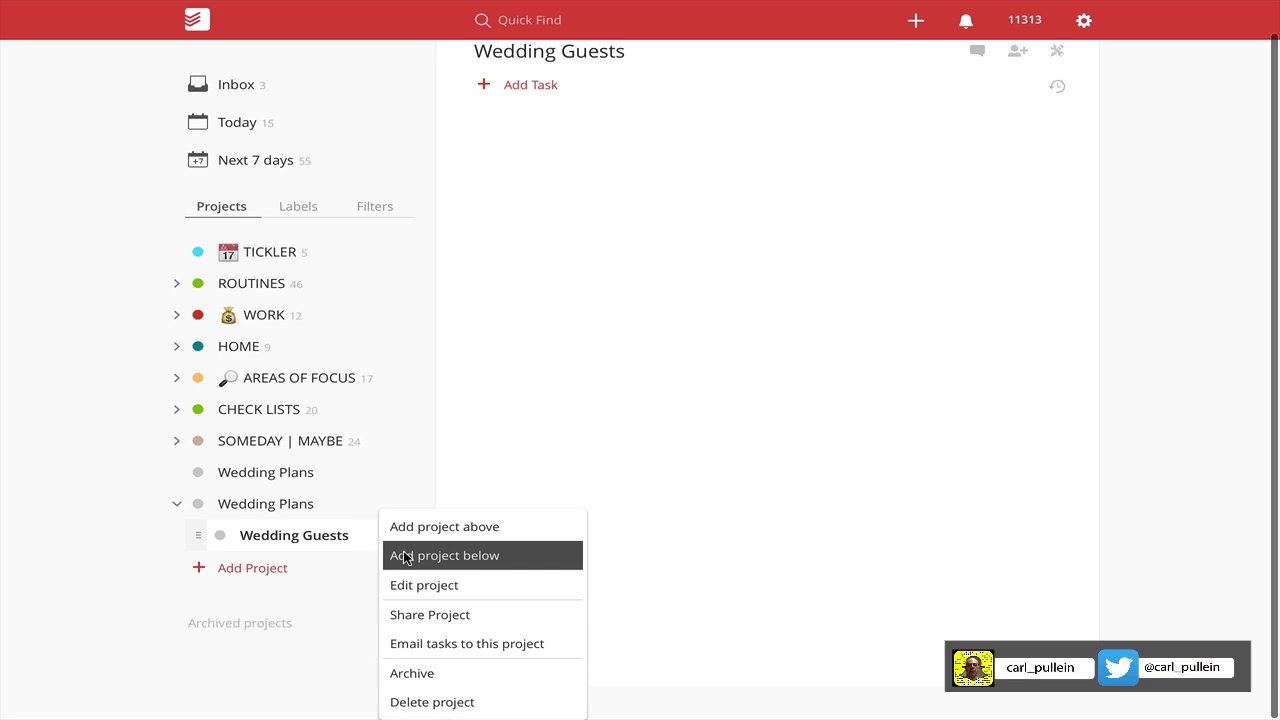
pyautogui.click(400, 555)
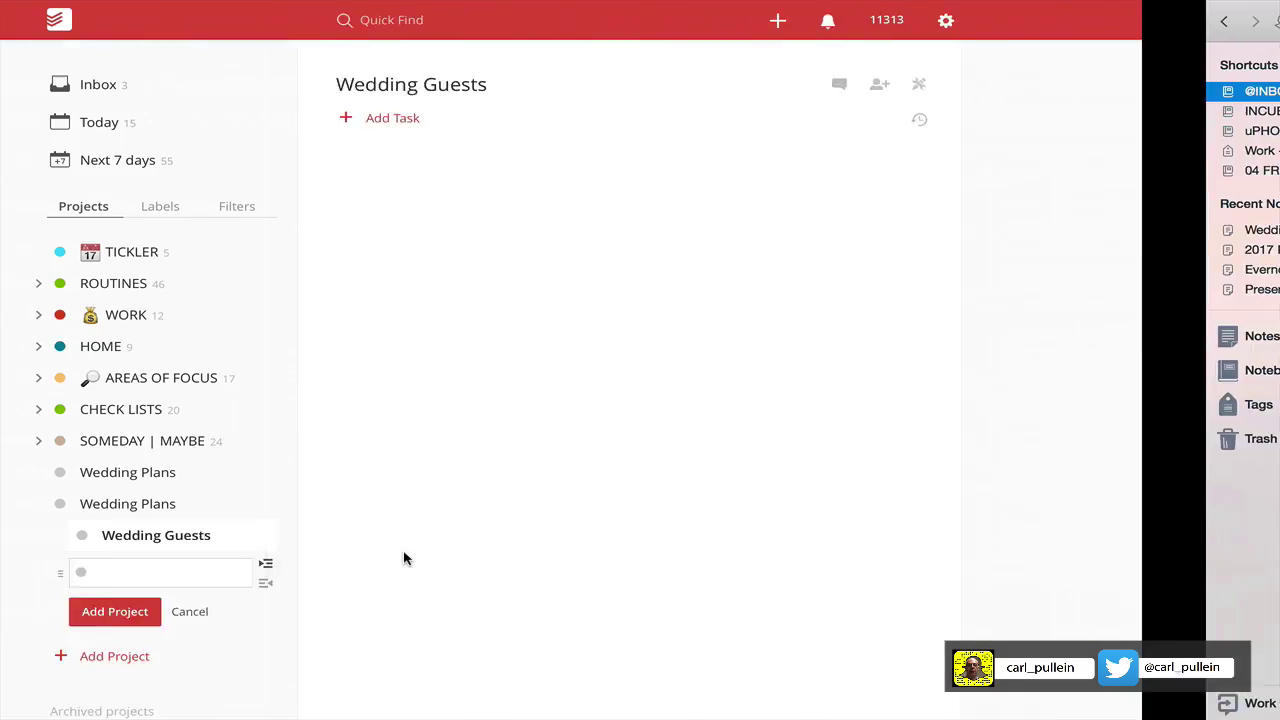
pyautogui.write('edding R')
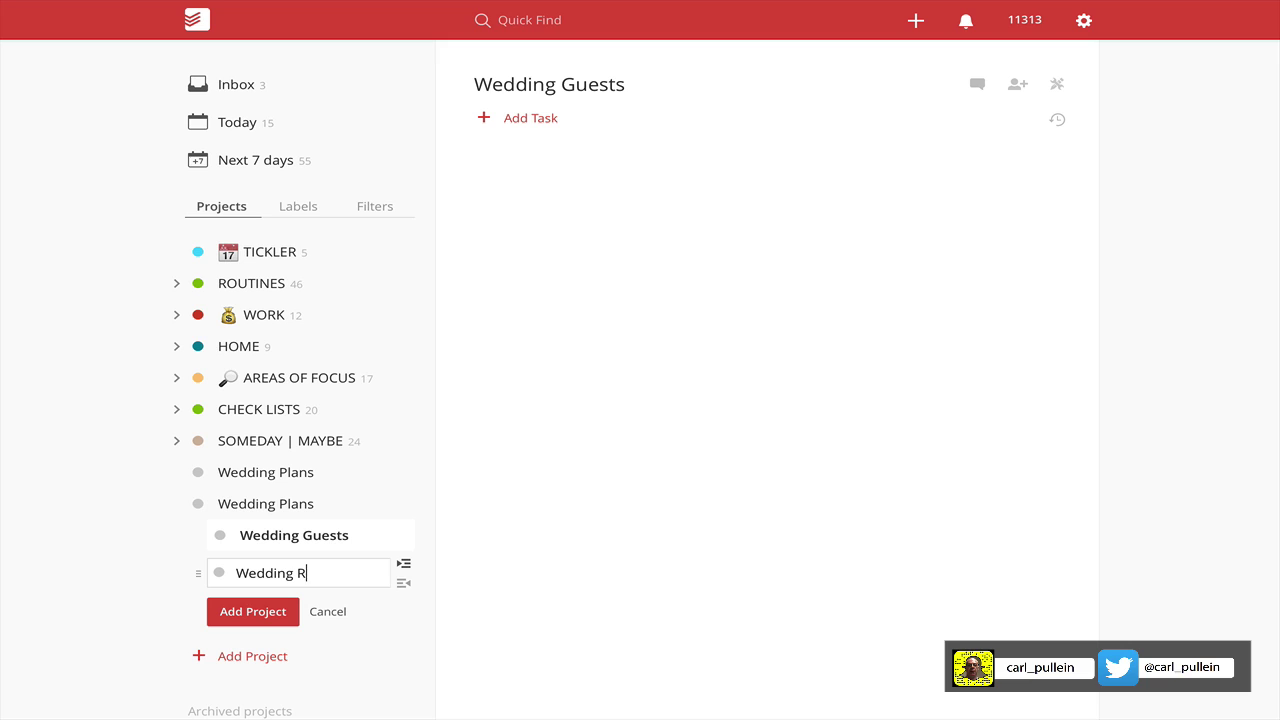
pyautogui.write('eception')
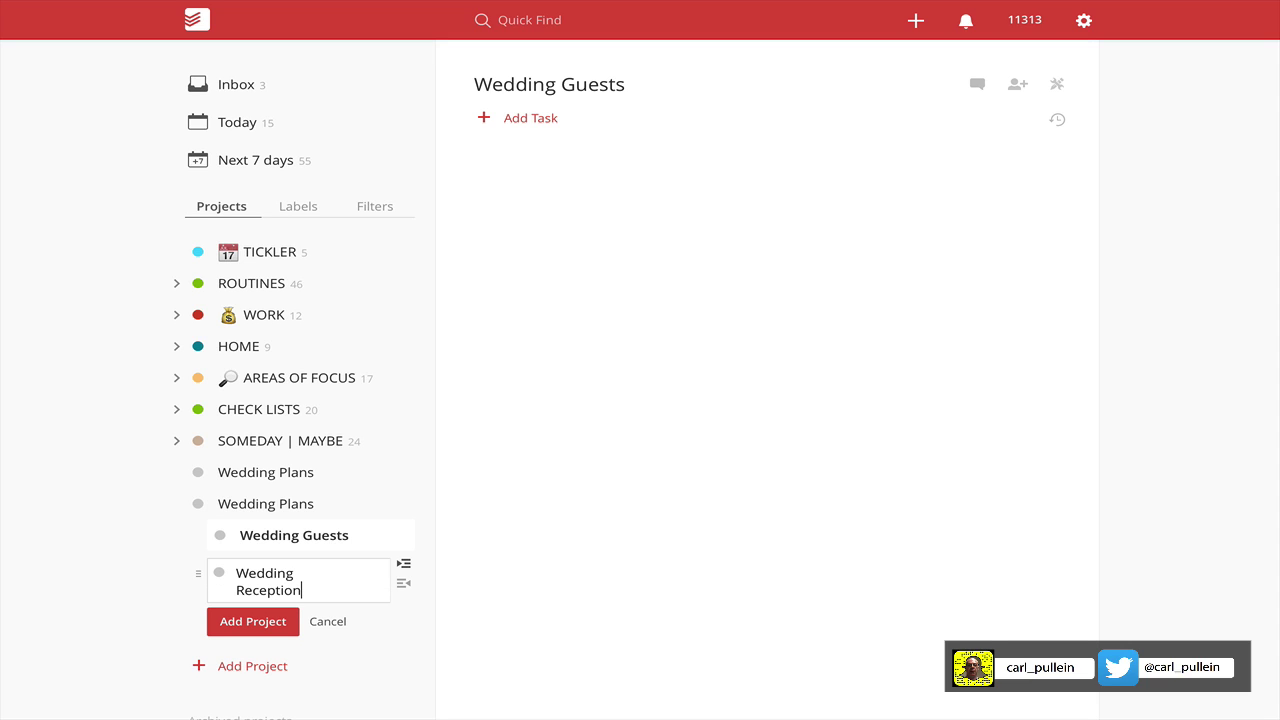
pyautogui.press('Return')
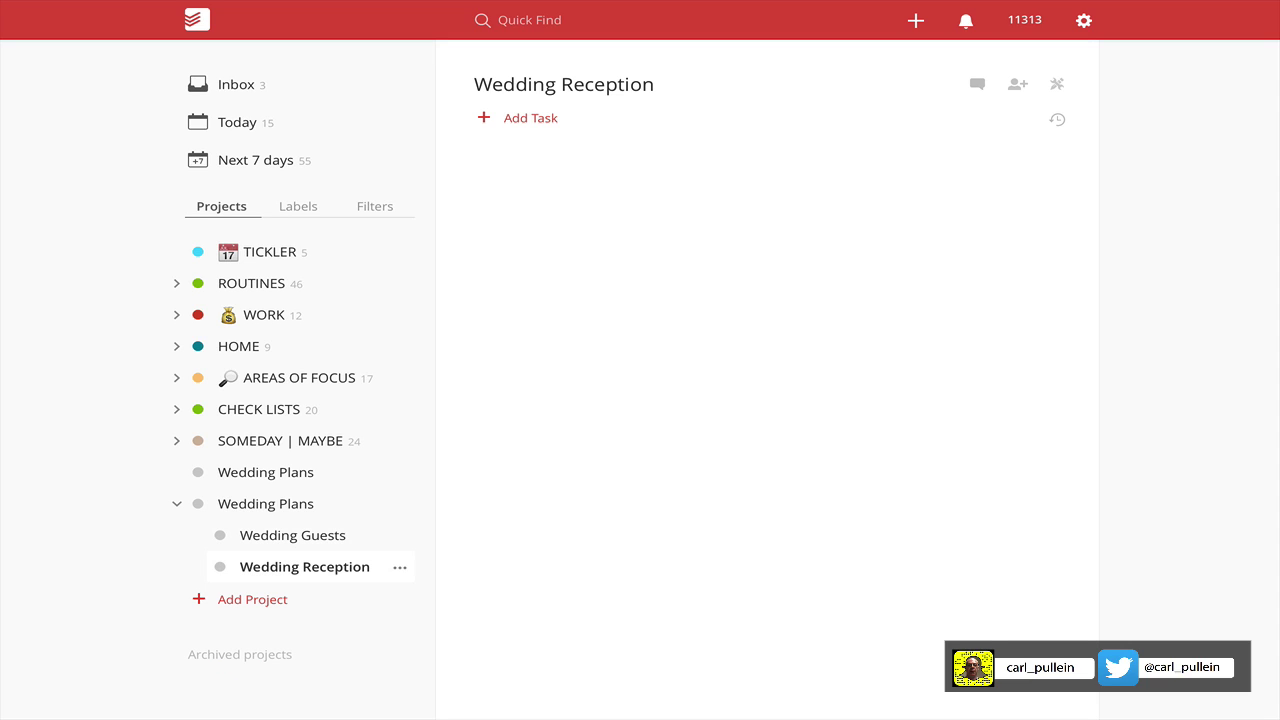
pyautogui.click(403, 570)
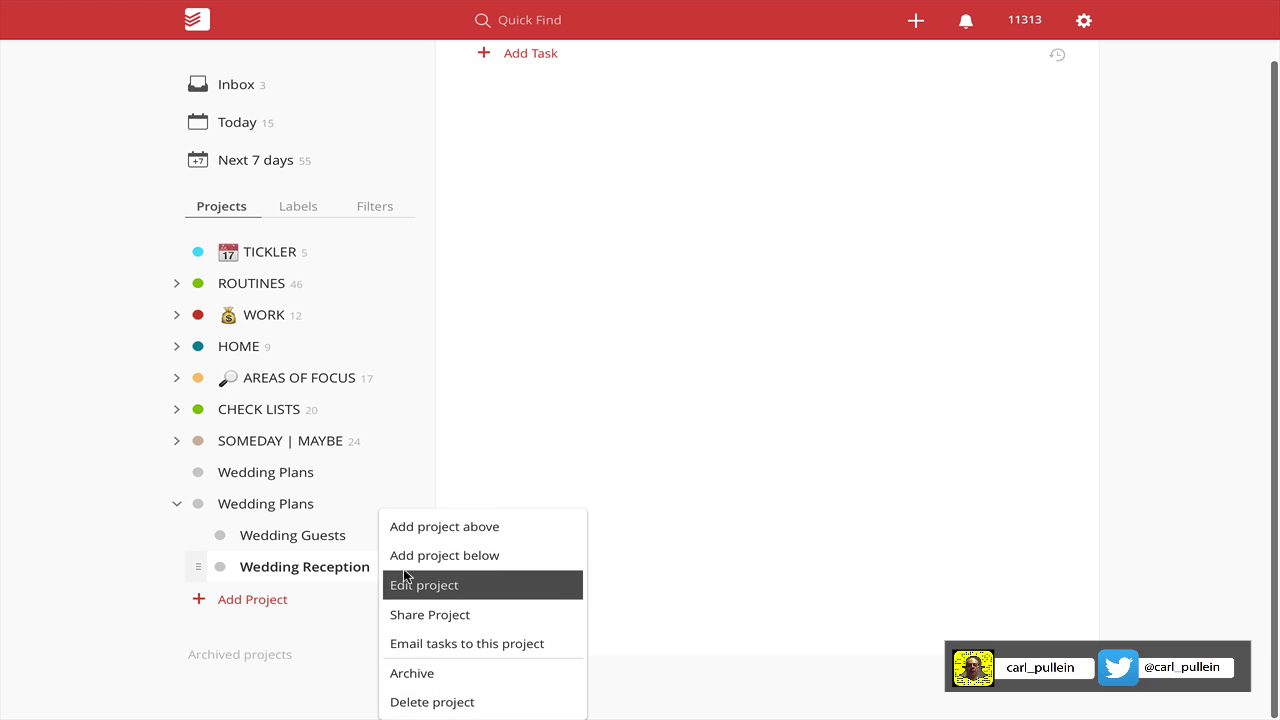
pyautogui.click(421, 556)
pyautogui.hotkey('ctrl', 'Right')
pyautogui.hotkey('ctrl', 'Left')
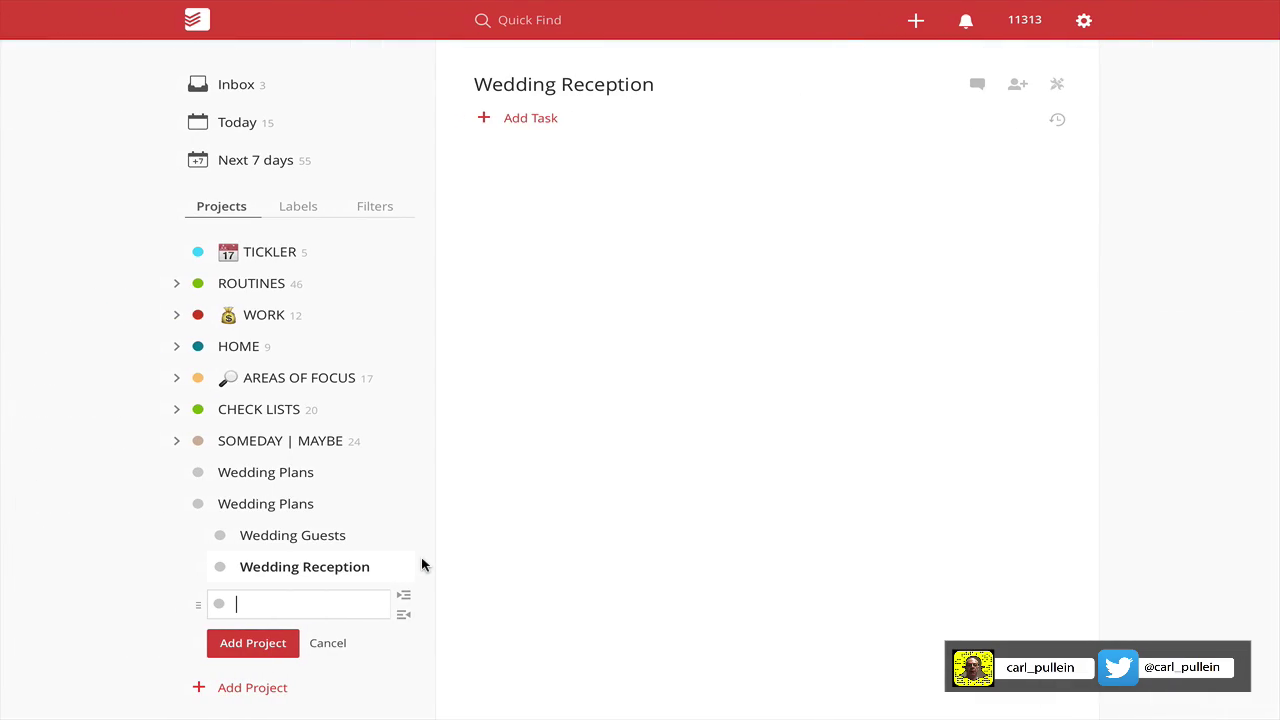
pyautogui.write('Honeymoon')
pyautogui.press('Return')
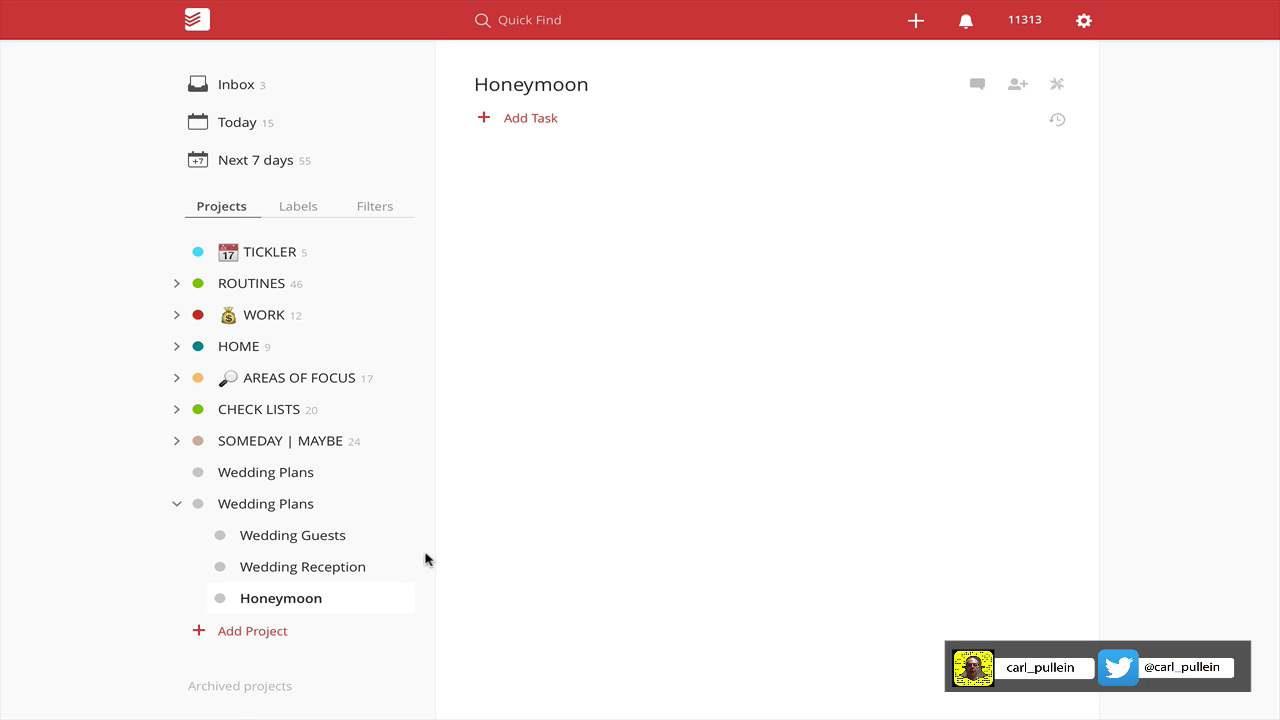
# Add the Photographer and Budget sub-projects below Honeymoon.
pyautogui.click(403, 603)
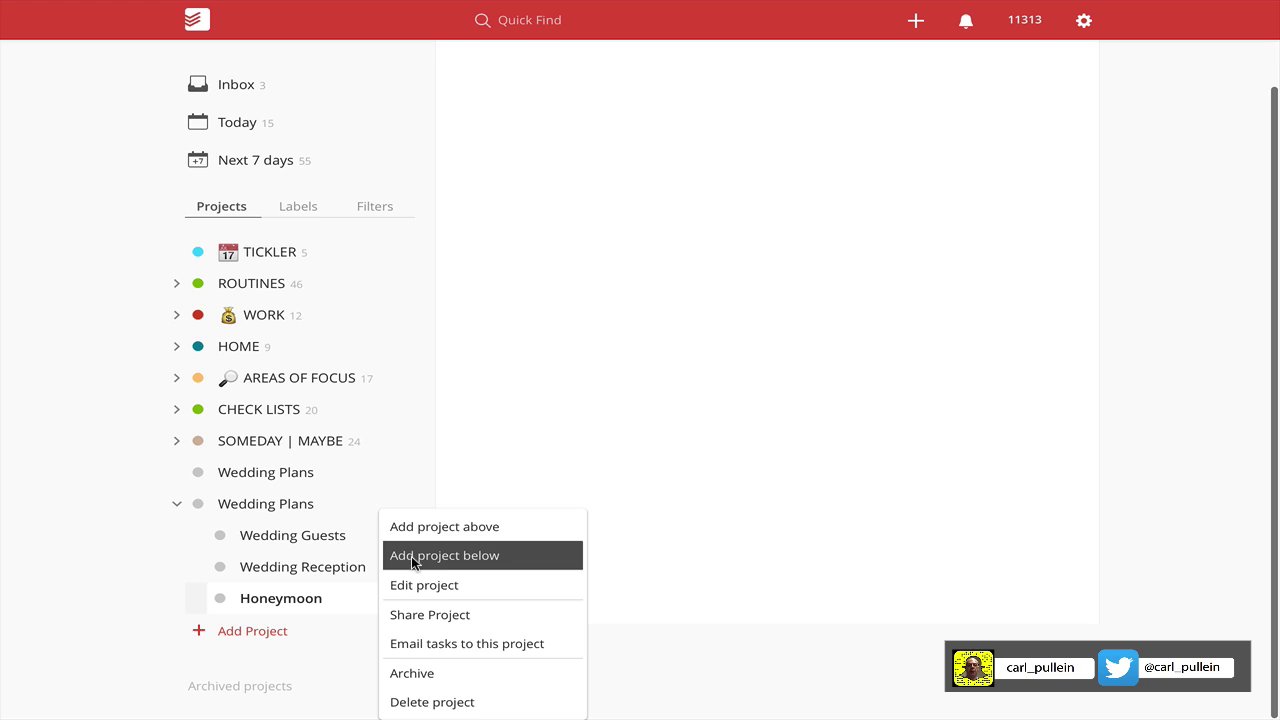
pyautogui.click(414, 555)
pyautogui.hotkey('ctrl', 'Right')
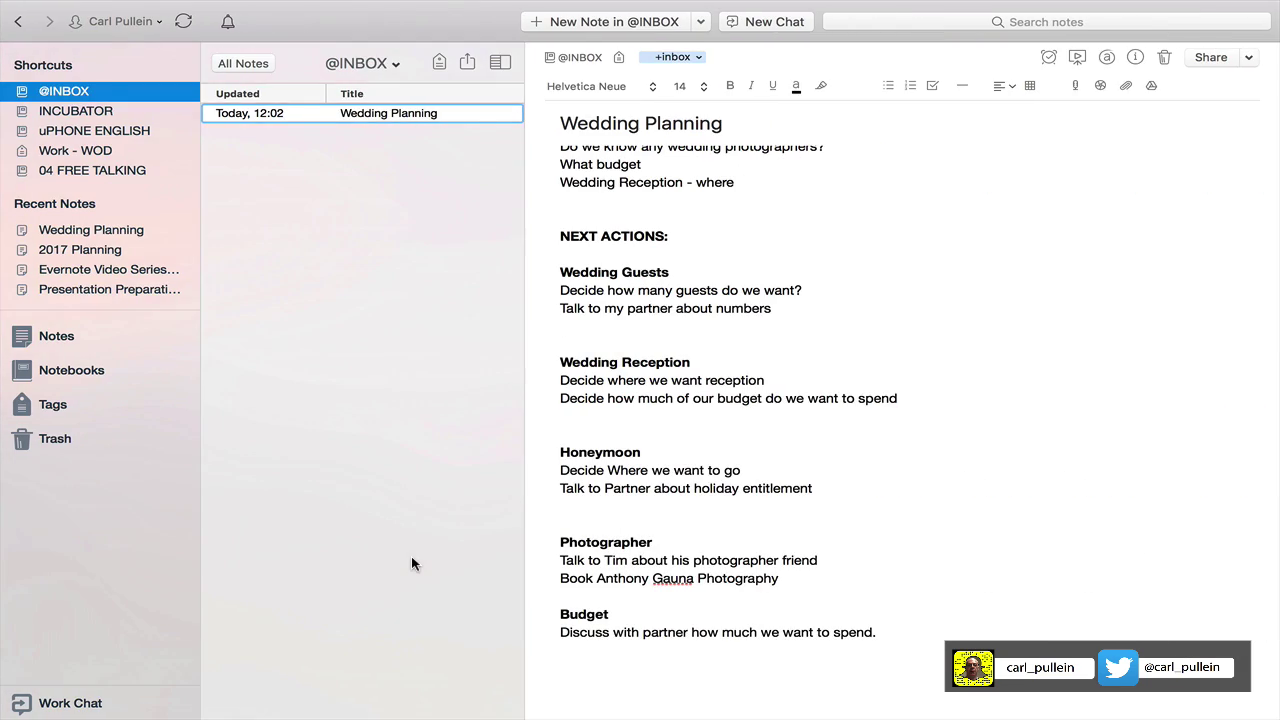
pyautogui.hotkey('ctrl', 'Left')
pyautogui.write('Photographer')
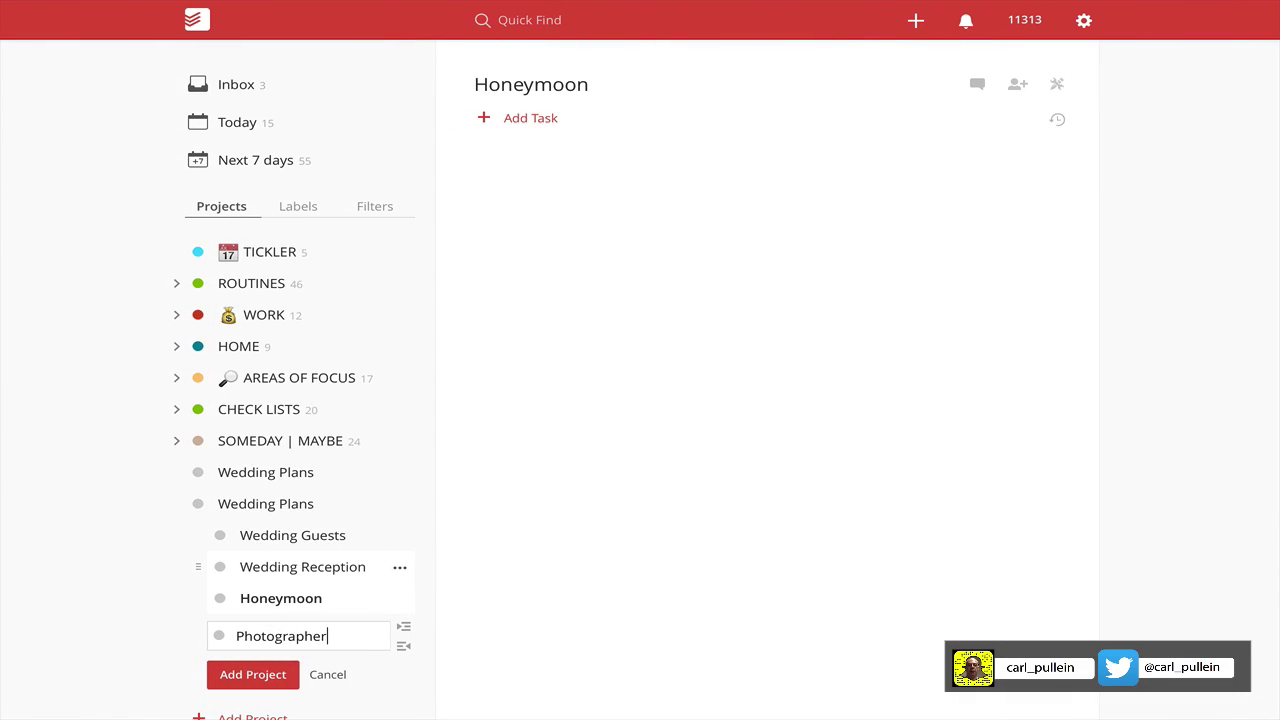
pyautogui.press('Return')
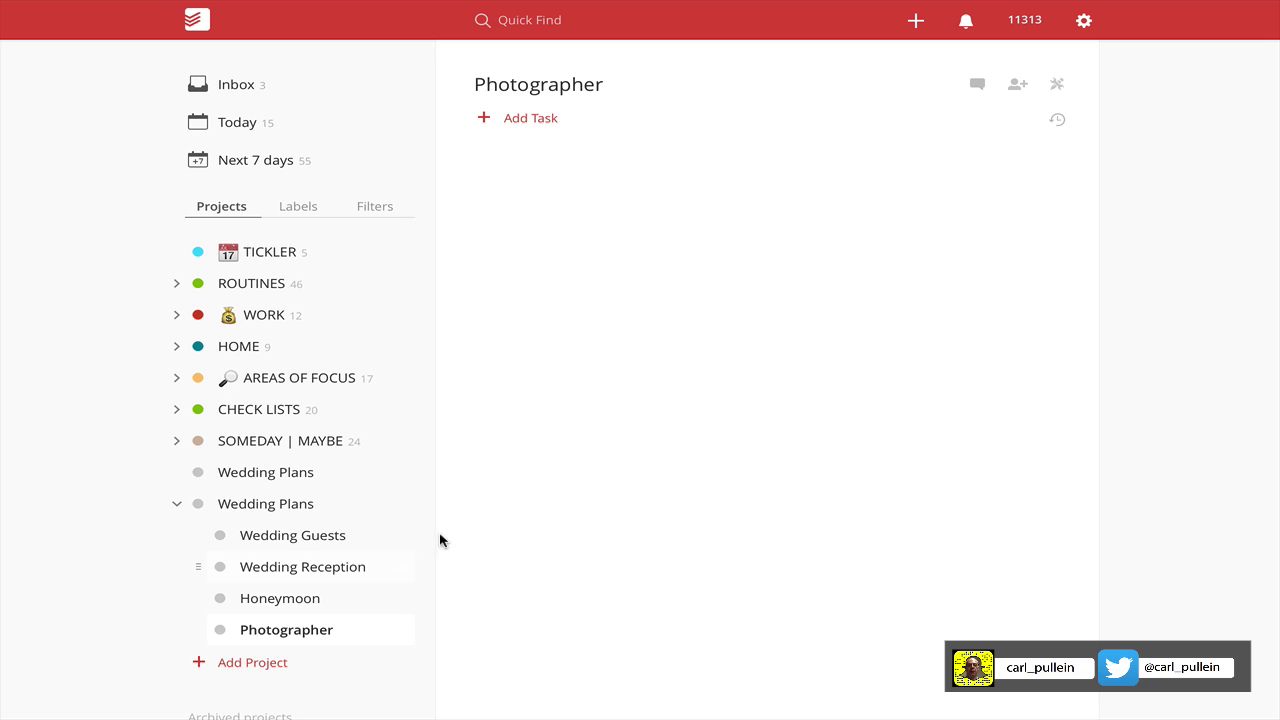
pyautogui.click(401, 637)
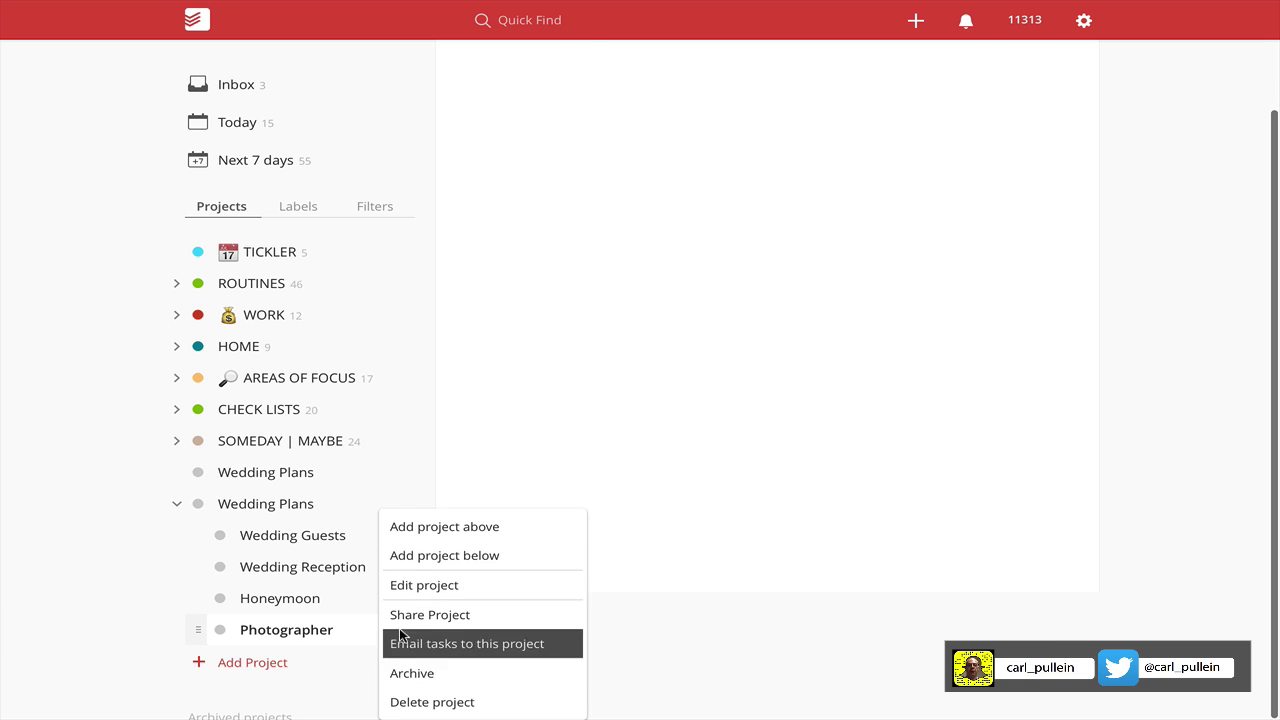
pyautogui.click(416, 557)
pyautogui.hotkey('ctrl', 'Right')
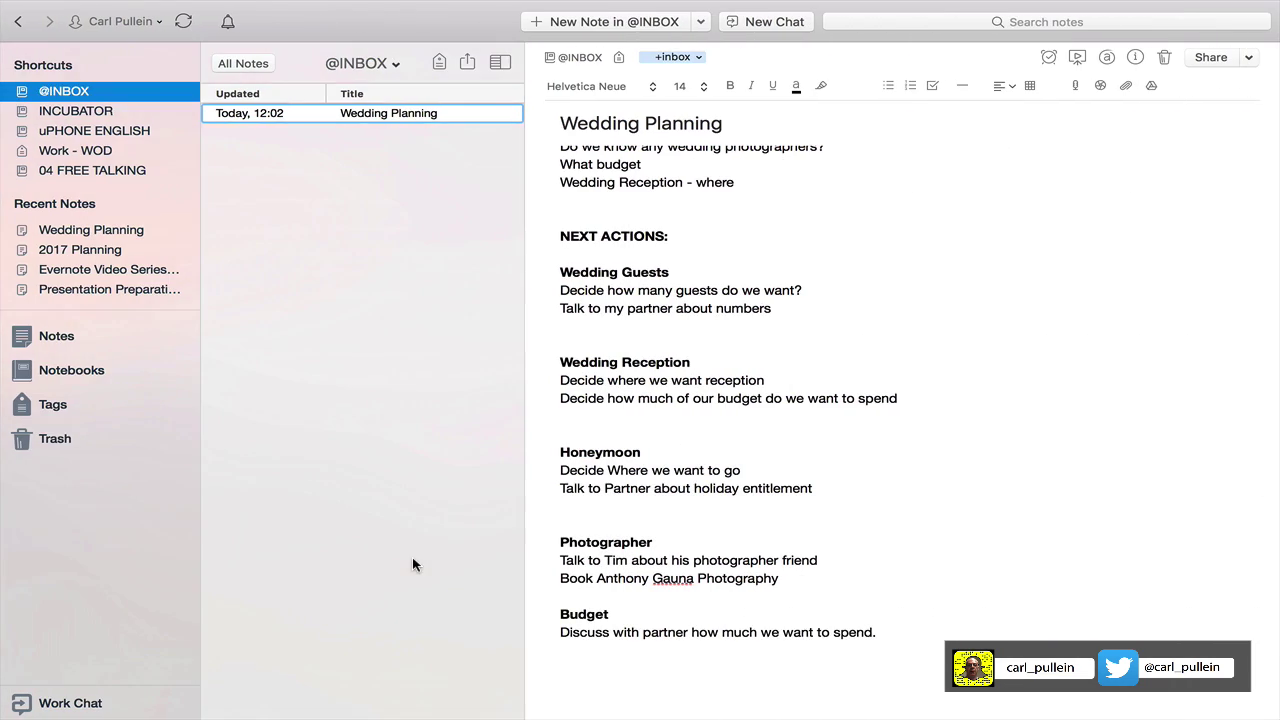
pyautogui.hotkey('ctrl', 'Left')
pyautogui.write('Budget')
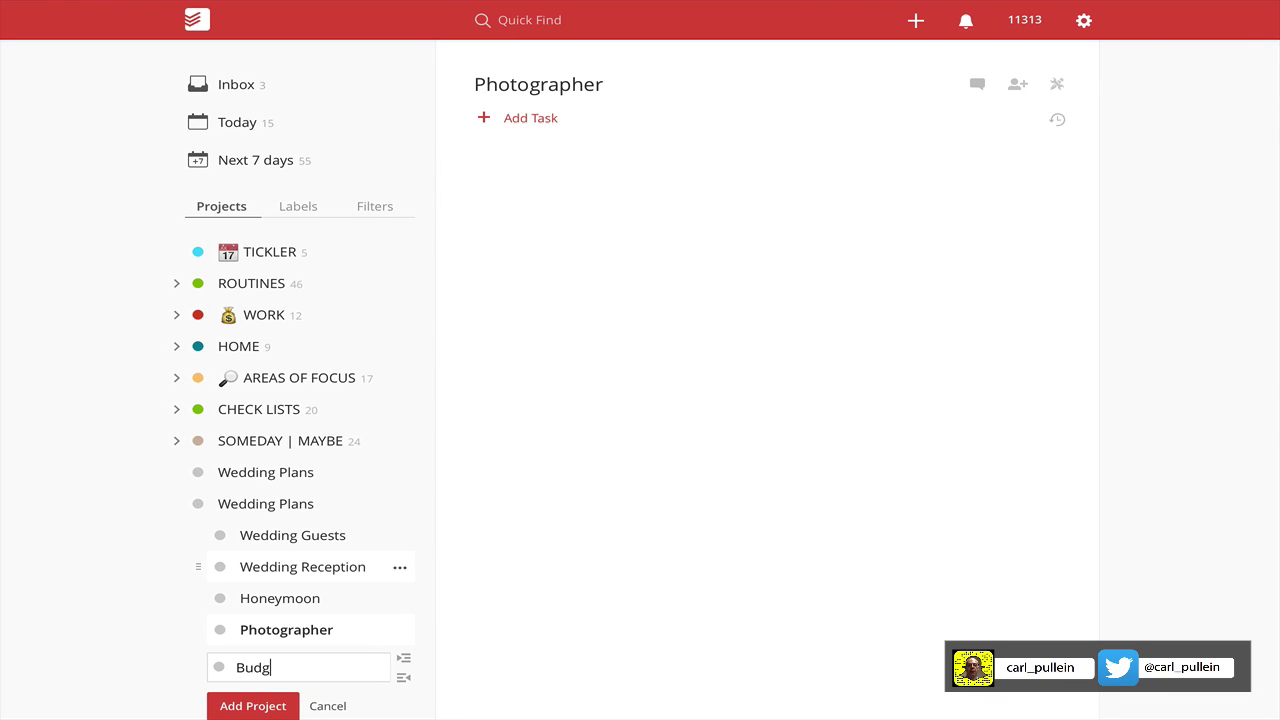
pyautogui.click(272, 705)
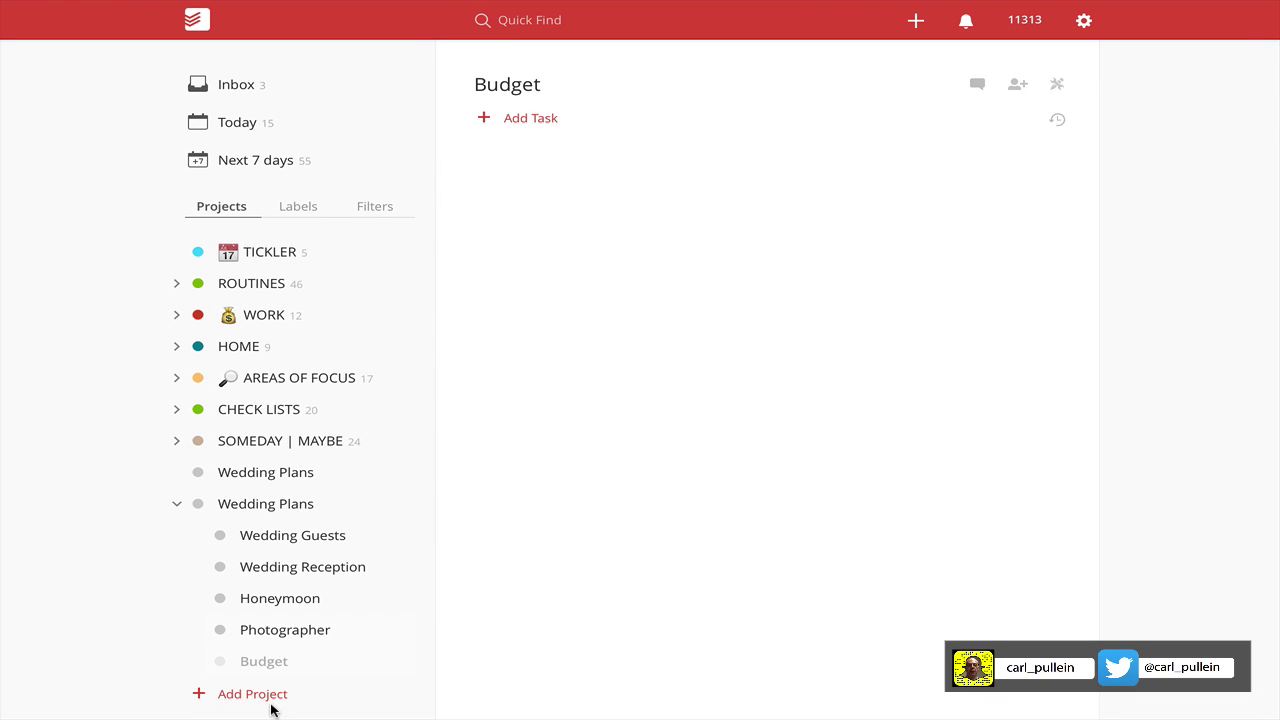
# Show Wedding Plans with its five sub-projects, then return to the Evernote planning note.
pyautogui.click(252, 505)
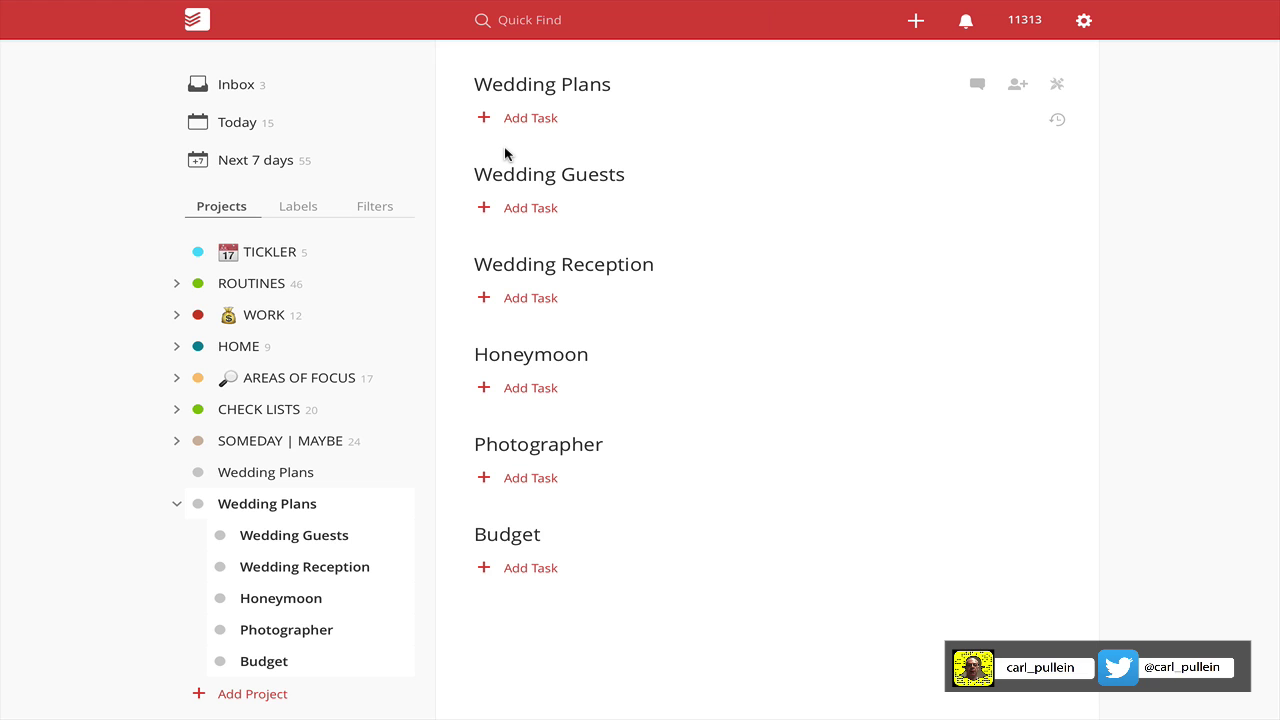
pyautogui.hotkey('ctrl', 'Right')
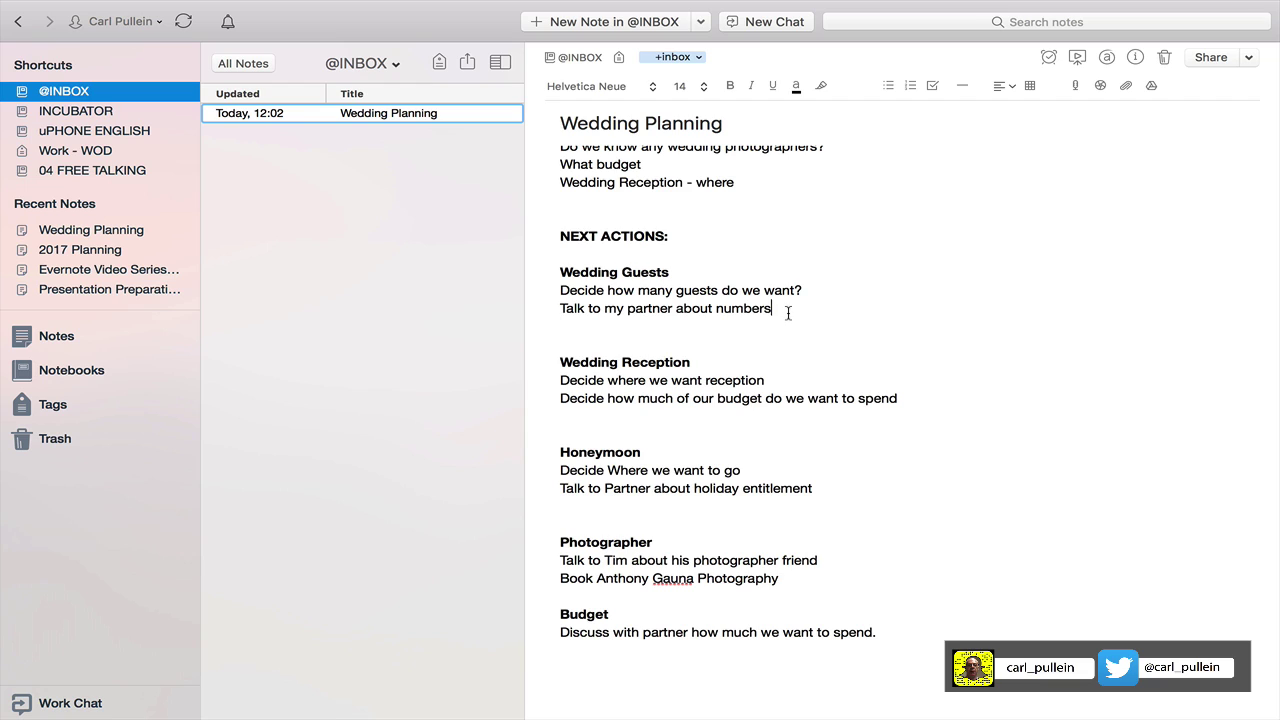
# Tag the numbers action with the partner's handle and copy both Wedding Guests next actions.
pyautogui.scroll(1, 788, 313)
pyautogui.write('@')
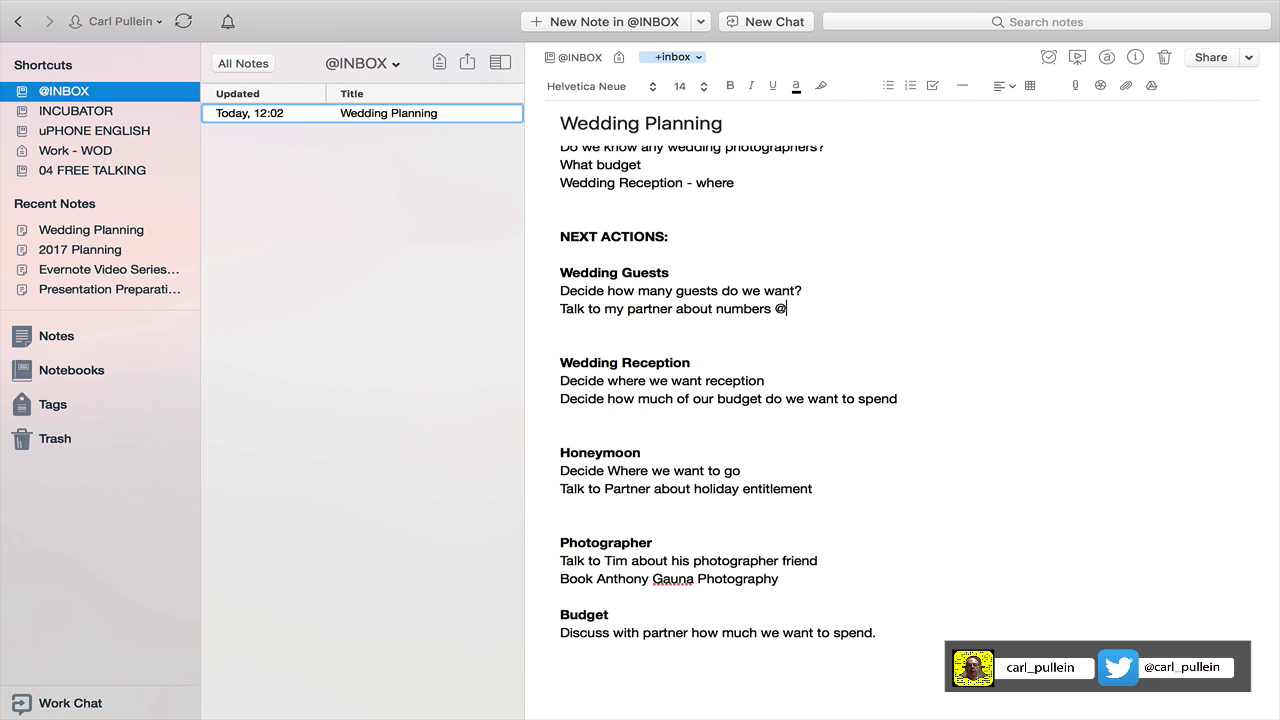
pyautogui.write('rangkyoung')
pyautogui.moveTo(560, 290); pyautogui.dragTo(870, 308)
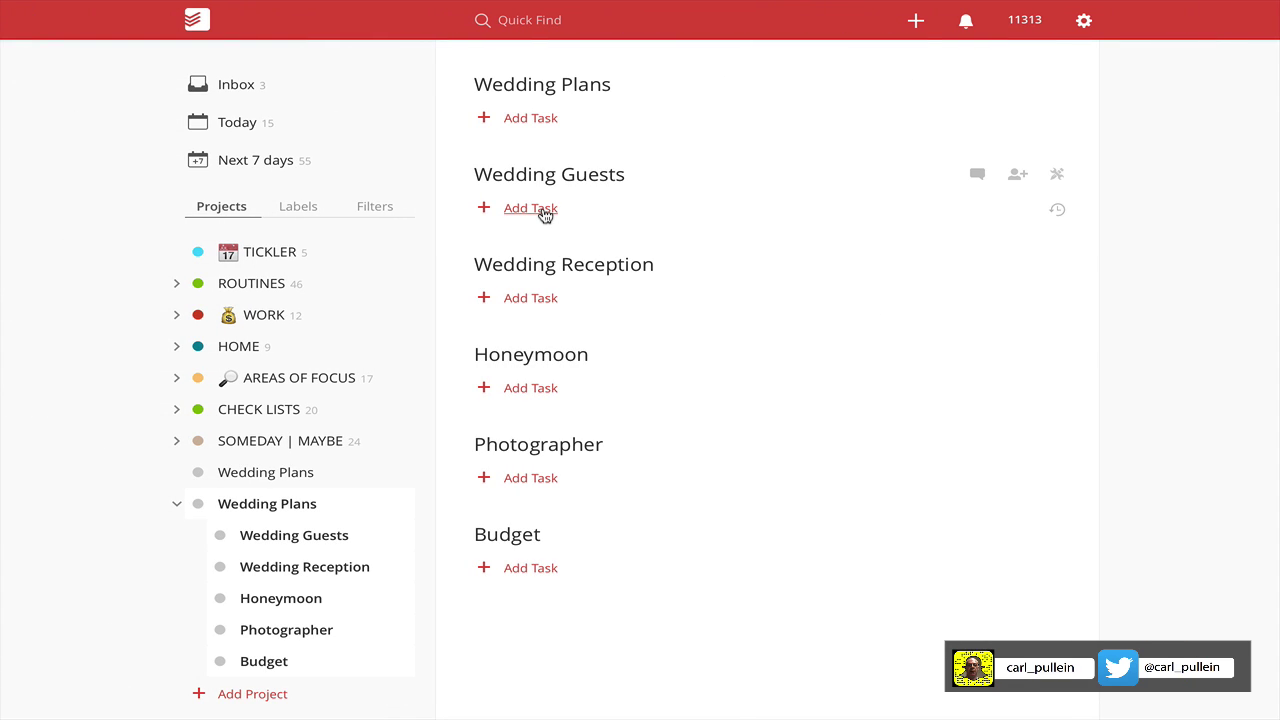
# Paste both copied Wedding Guests actions as two tasks in the Wedding Guests sub-project.
pyautogui.click(545, 213)
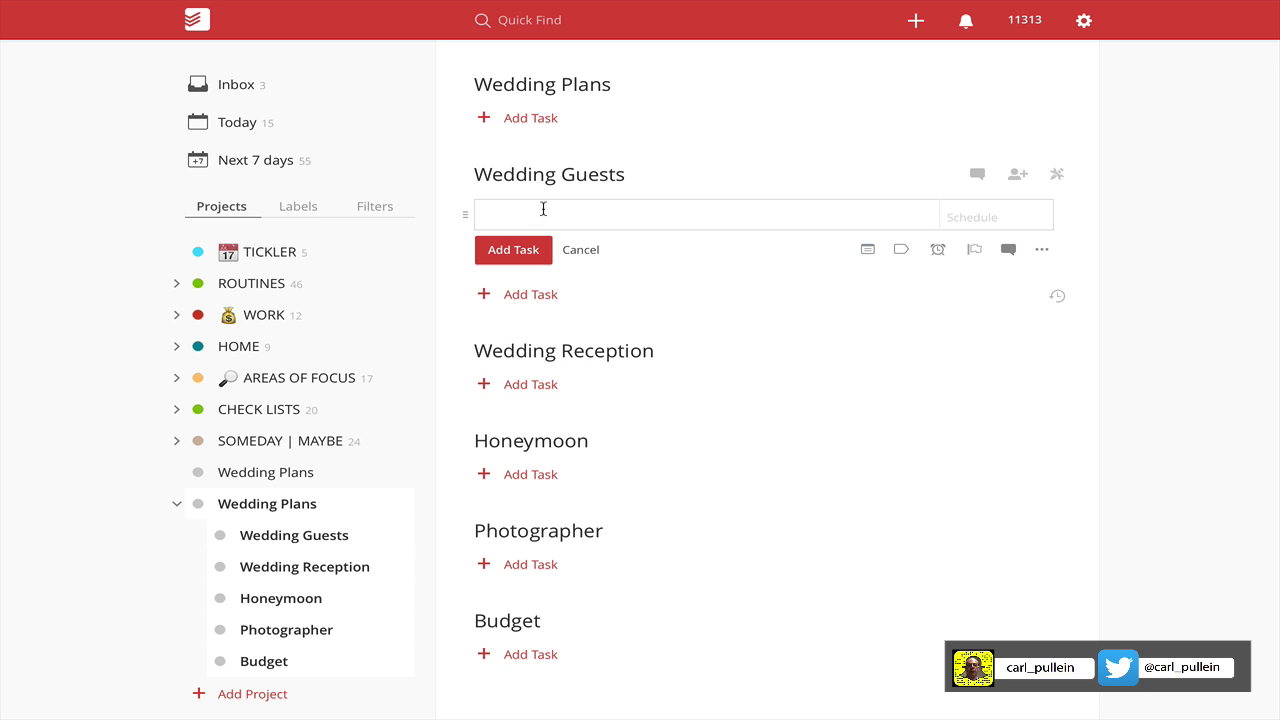
pyautogui.hotkey('ctrl', 'v')
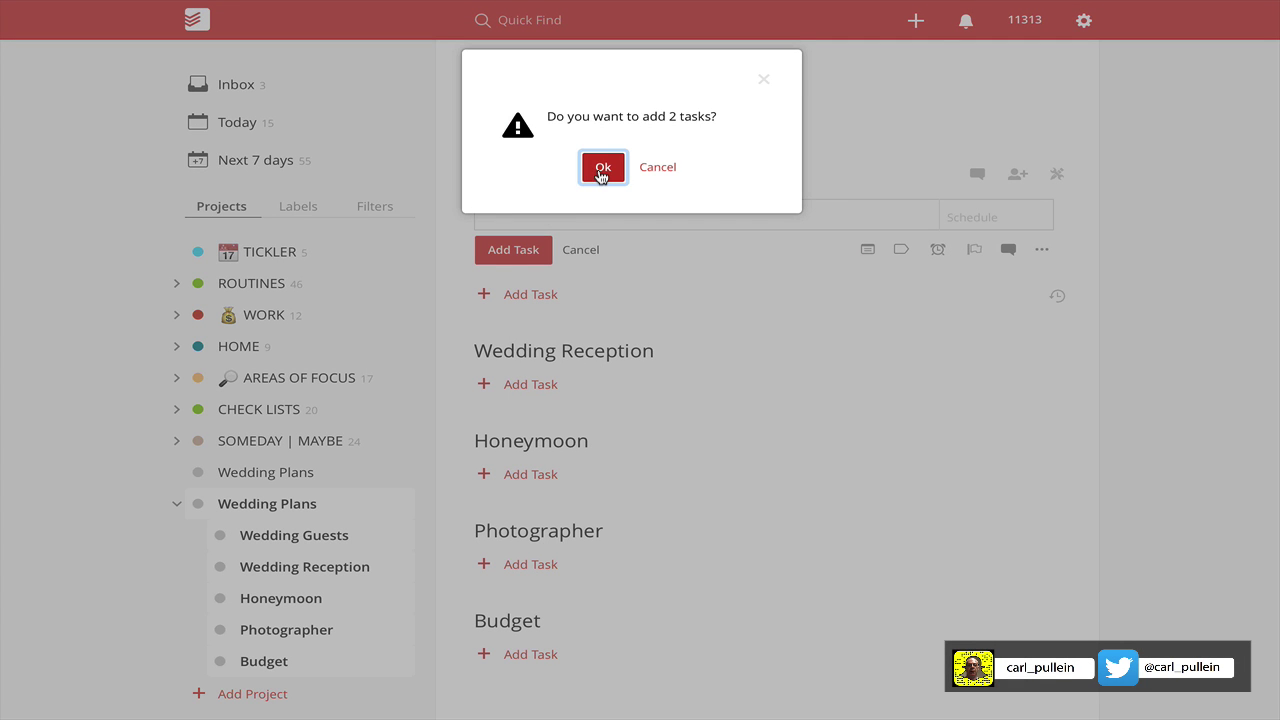
pyautogui.click(602, 168)
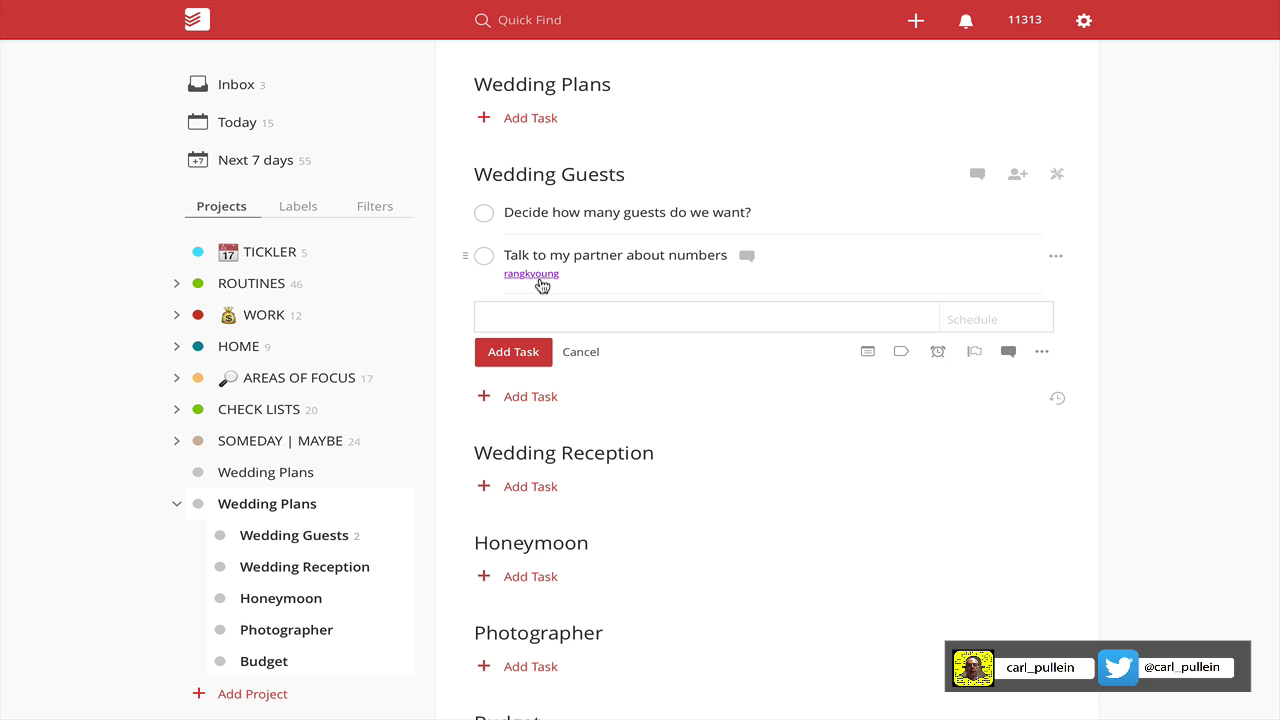
pyautogui.click(578, 355)
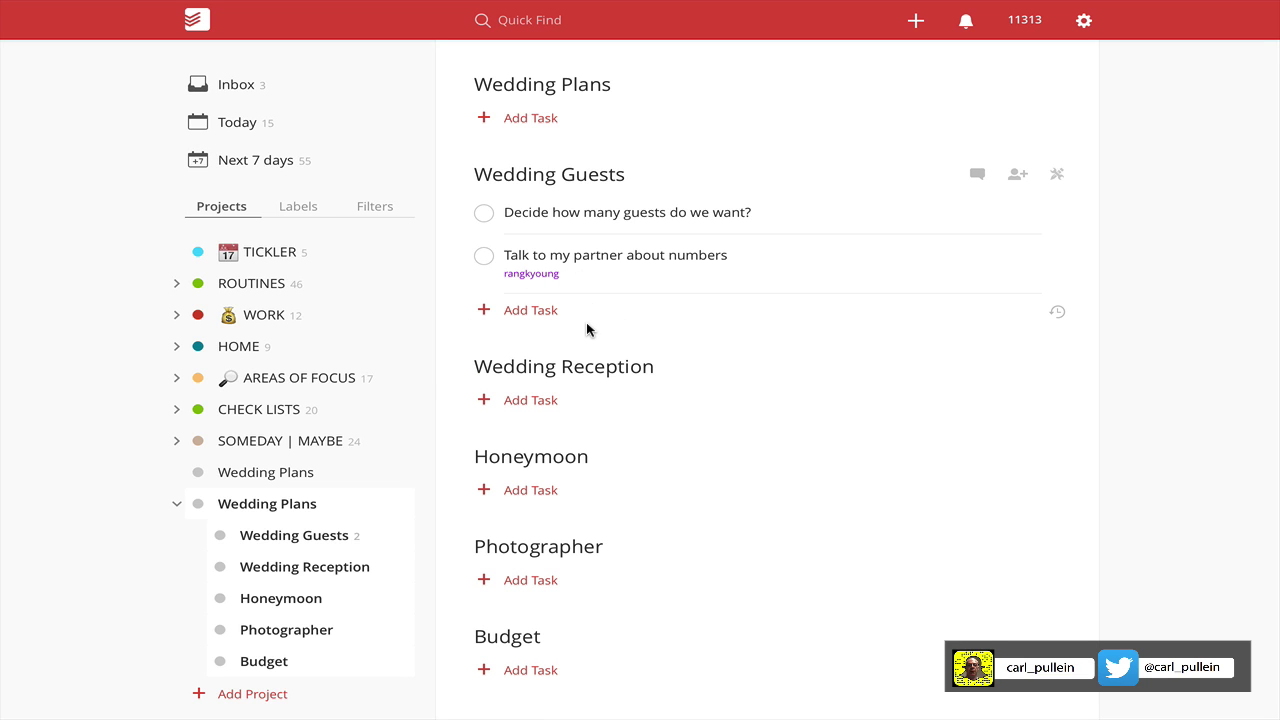
pyautogui.hotkey('ctrl', 'Right')
pyautogui.click(1029, 527)
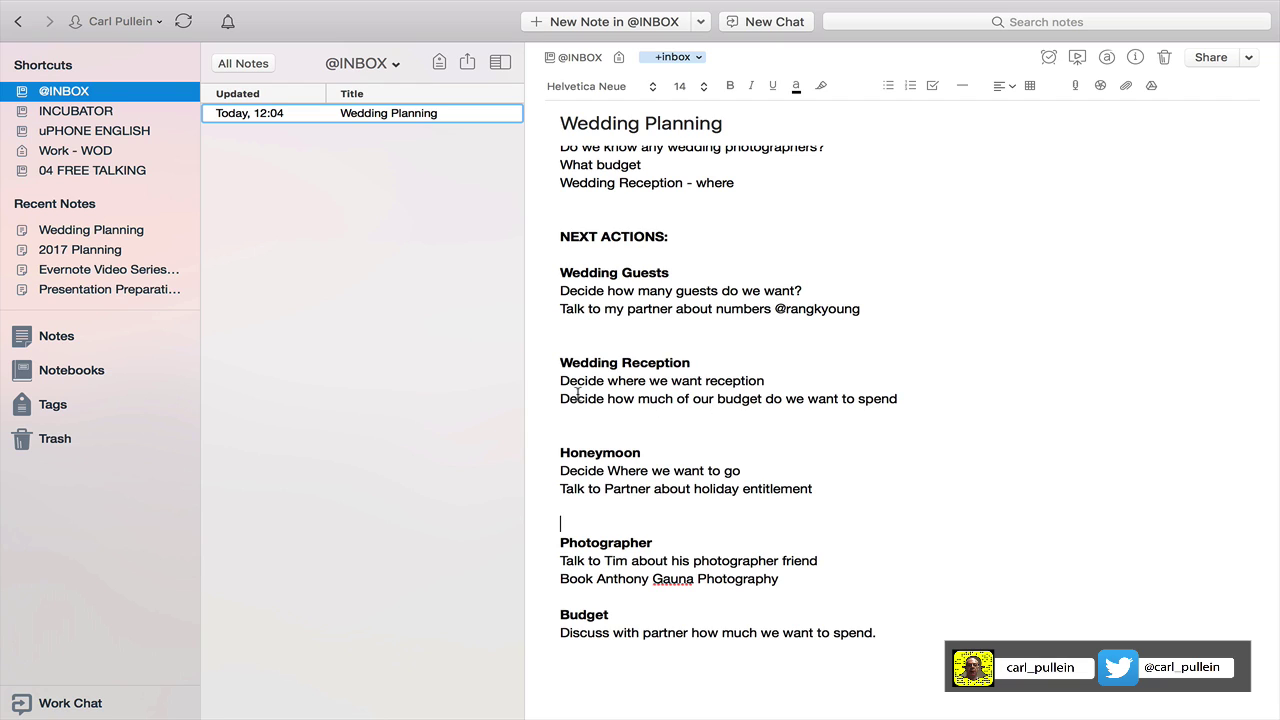
# Copy the two Wedding Reception lines and paste them as tasks under Wedding Reception.
pyautogui.moveTo(561, 381); pyautogui.dragTo(911, 406)
pyautogui.hotkey('ctrl', 'c')
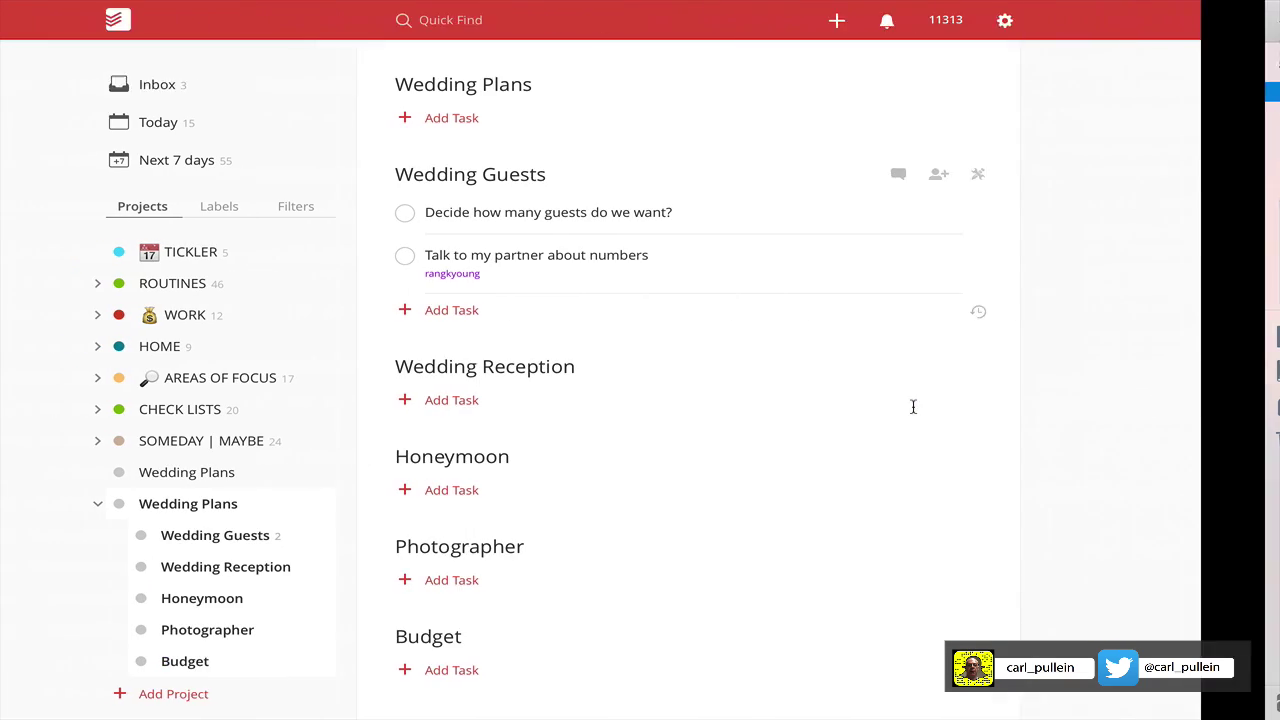
pyautogui.click(553, 401)
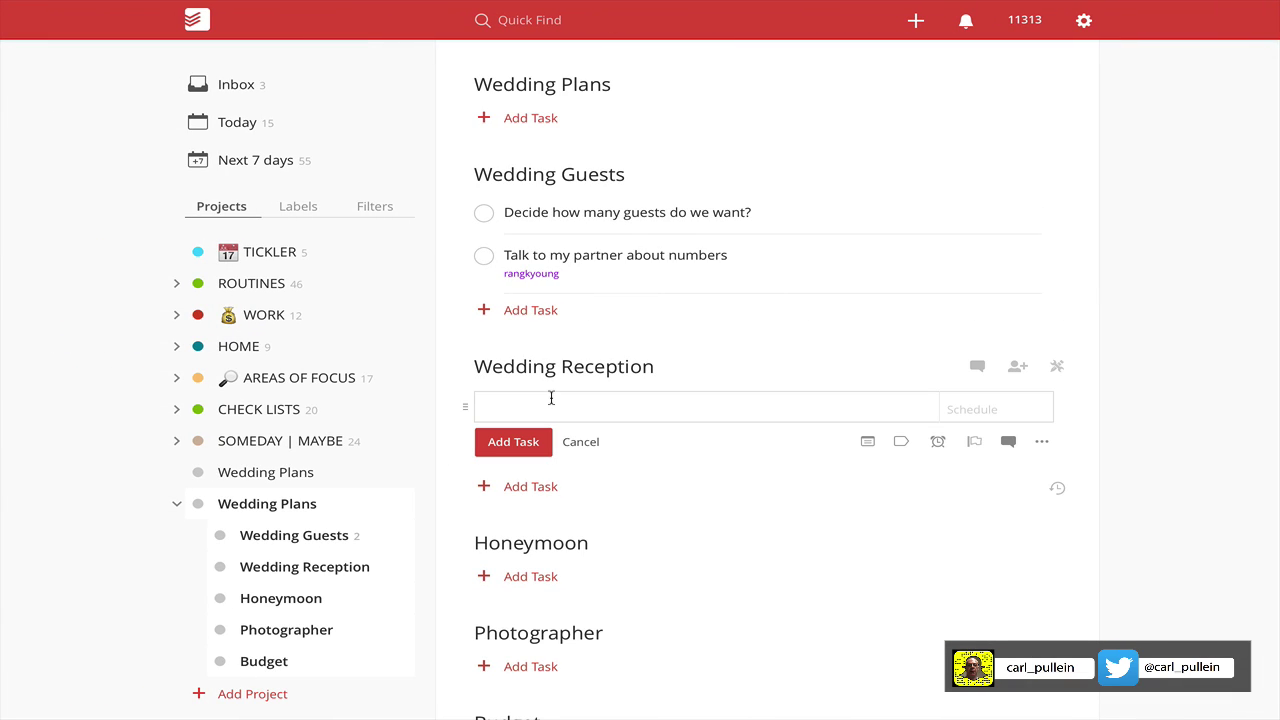
pyautogui.hotkey('ctrl', 'v')
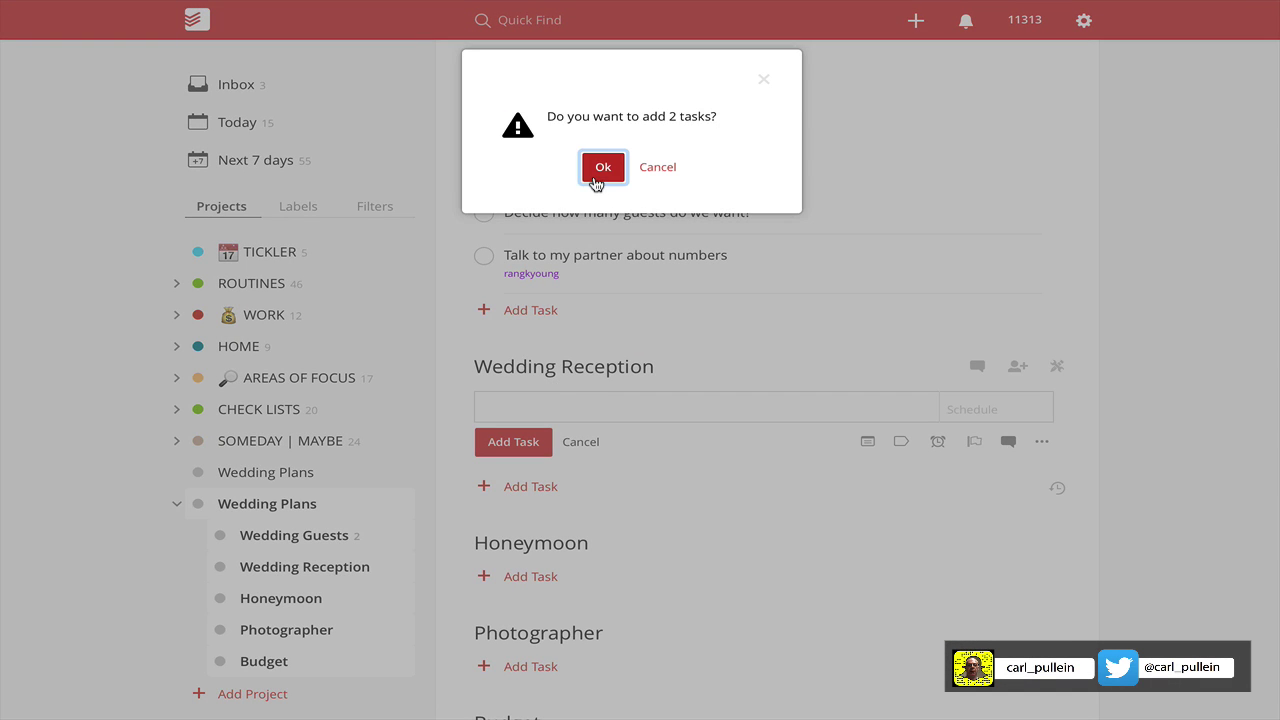
pyautogui.click(590, 170)
pyautogui.click(583, 528)
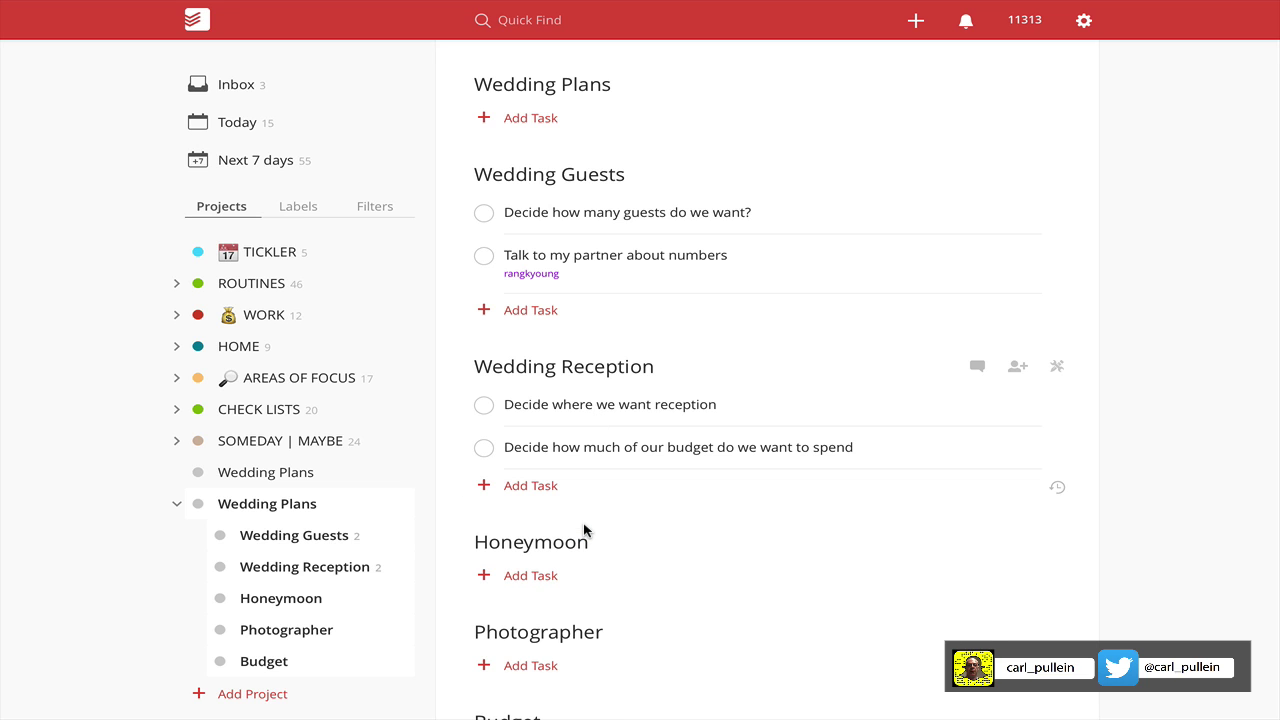
pyautogui.hotkey('ctrl', 'Right')
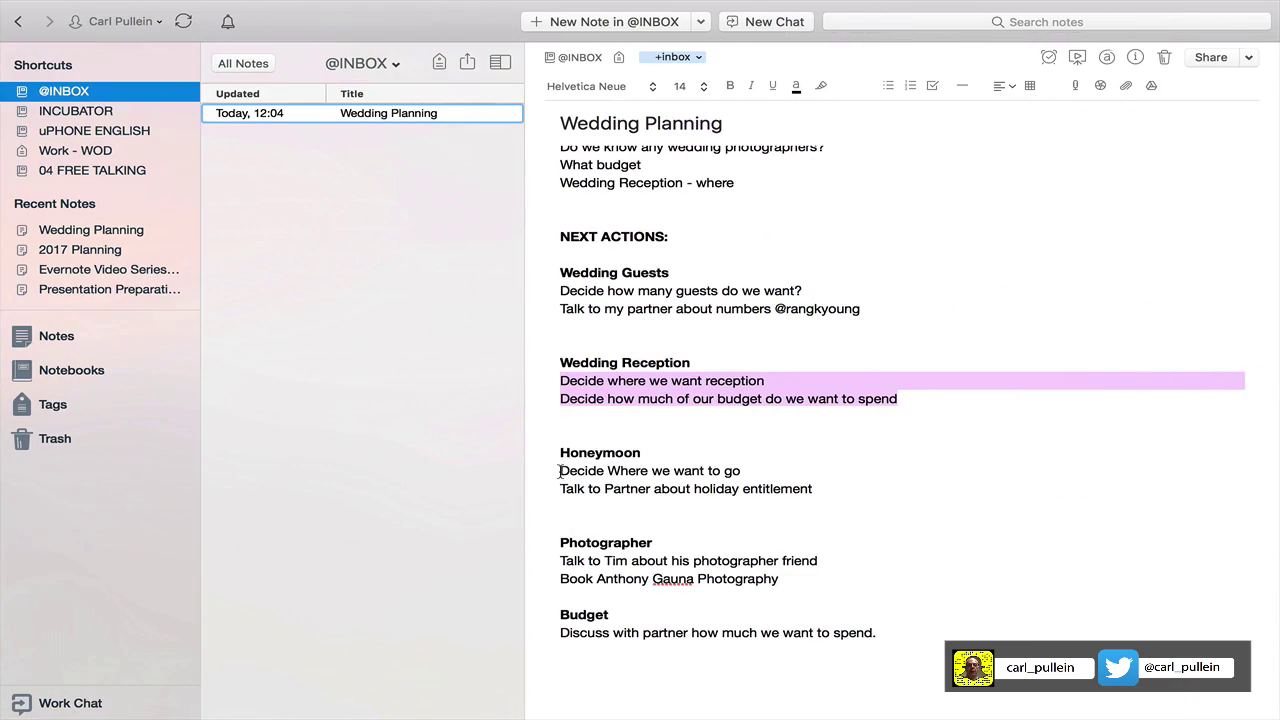
# Append the partner's handle to the holiday entitlement line, then paste both Honeymoon actions as Todoist tasks.
pyautogui.click(824, 484)
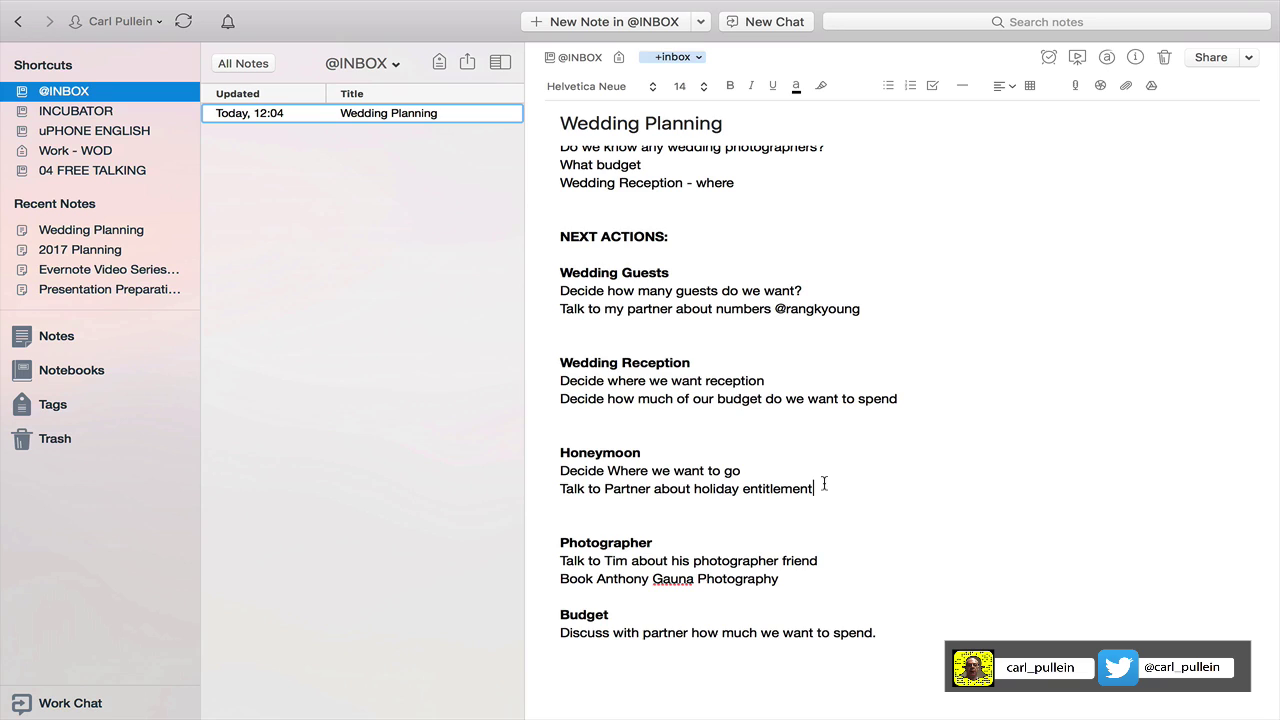
pyautogui.write('@rangkyoung')
pyautogui.moveTo(557, 467); pyautogui.dragTo(914, 488)
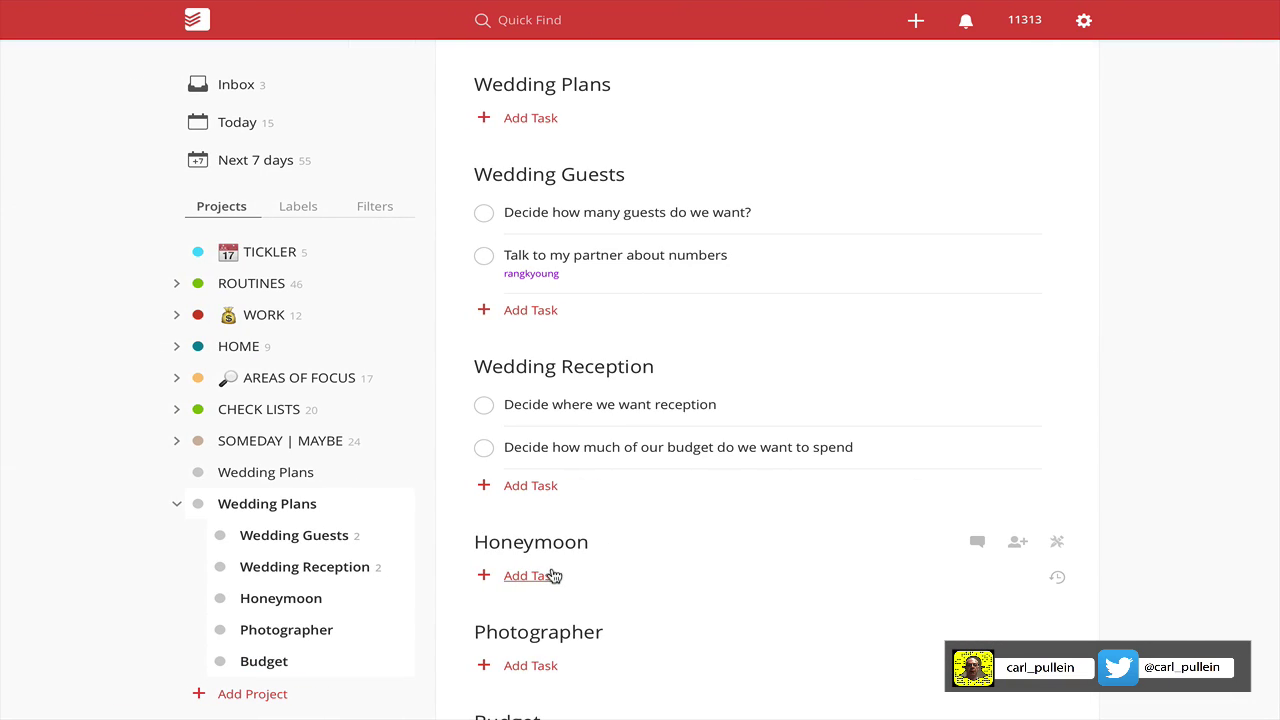
pyautogui.click(553, 576)
pyautogui.hotkey('ctrl', 'v')
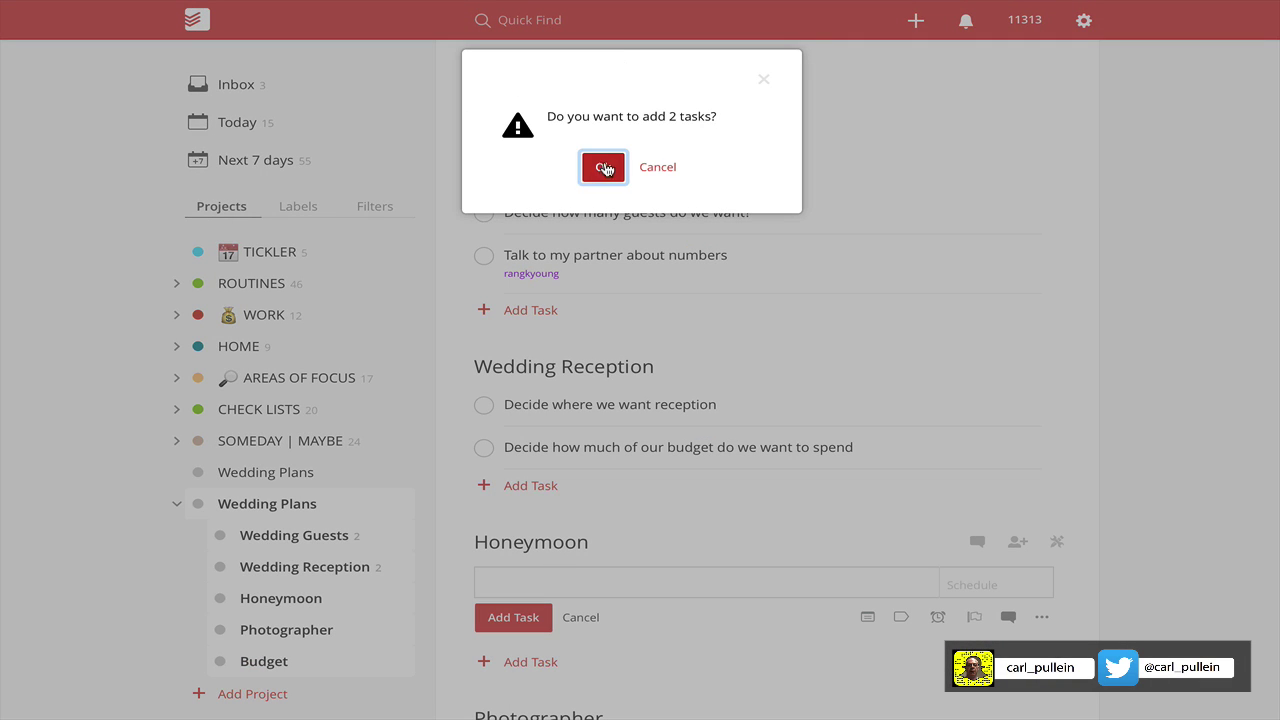
pyautogui.click(605, 169)
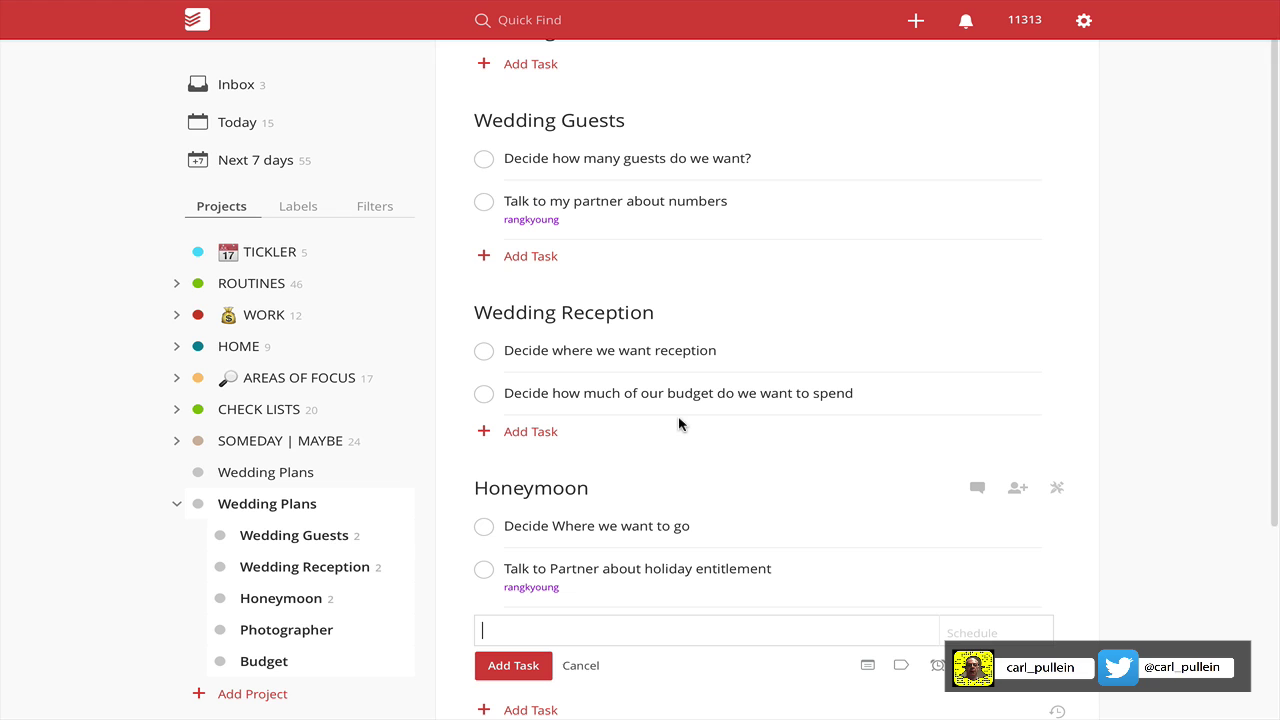
# Copy the photographer-friend and photography-booking actions into Todoist as Photographer tasks.
pyautogui.scroll(-3, 703, 426)
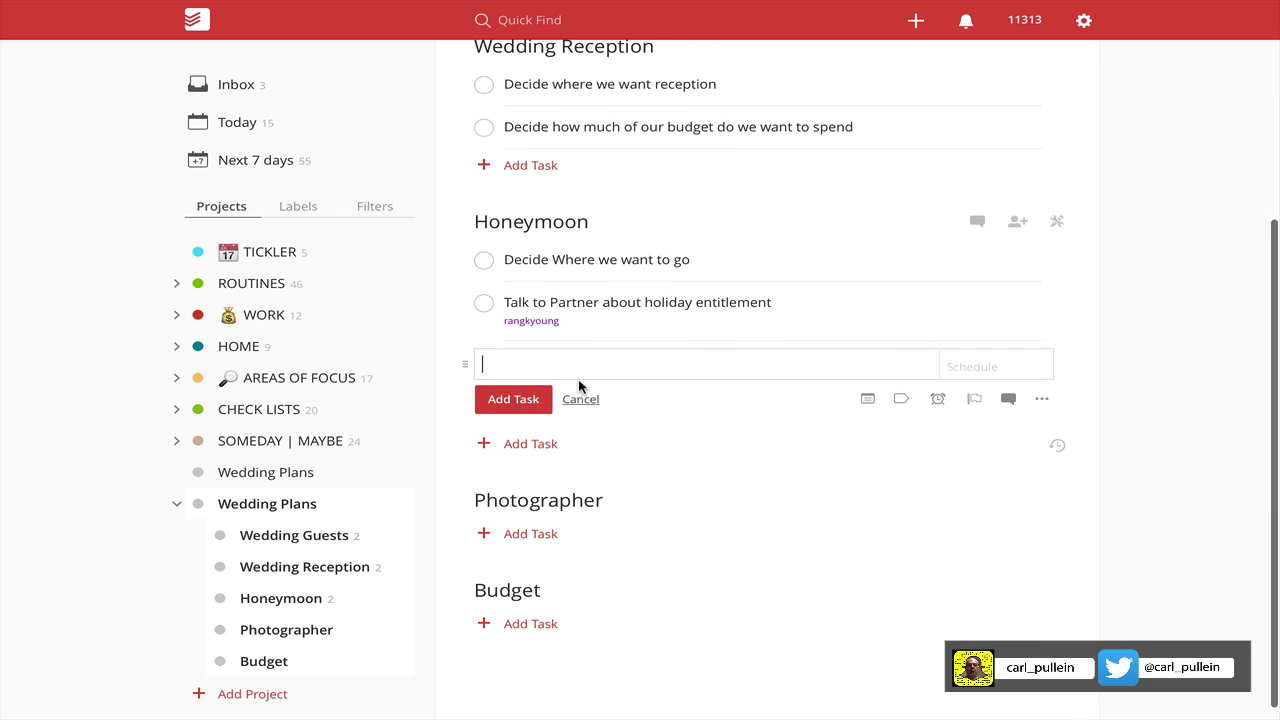
pyautogui.click(580, 399)
pyautogui.hotkey('ctrl', 'Right')
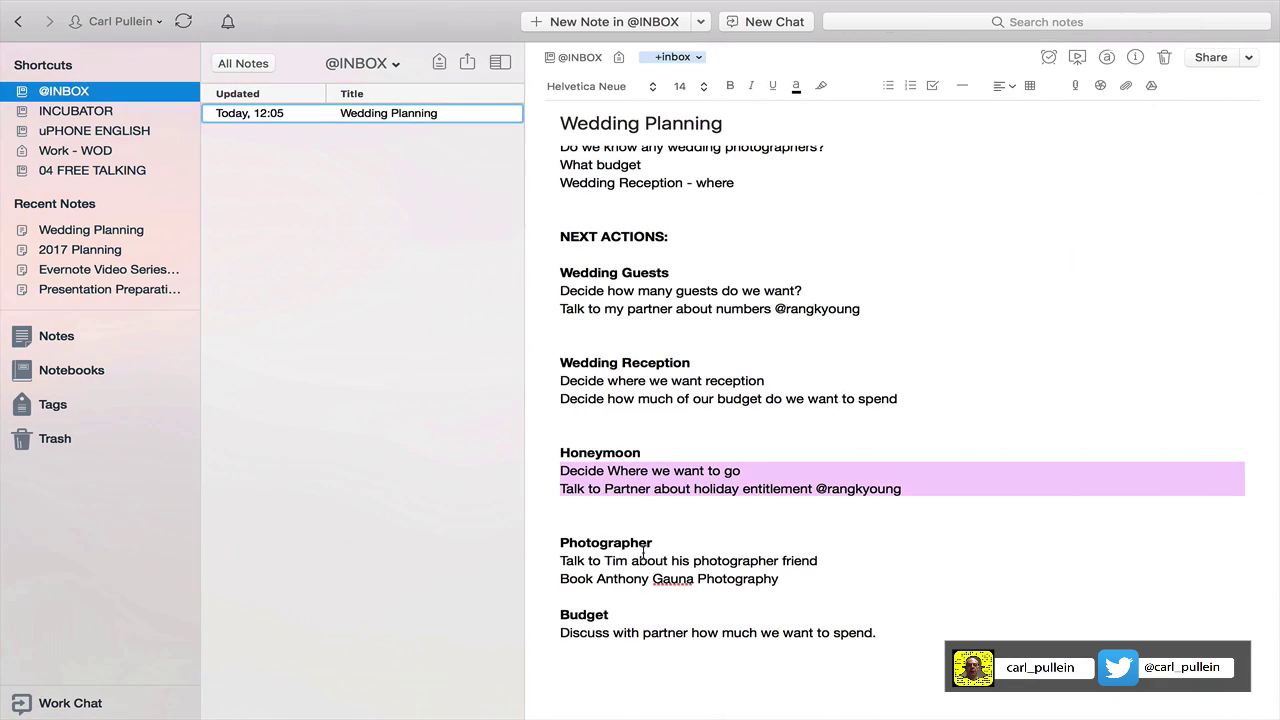
pyautogui.moveTo(561, 561); pyautogui.dragTo(792, 590)
pyautogui.hotkey('ctrl', 'c')
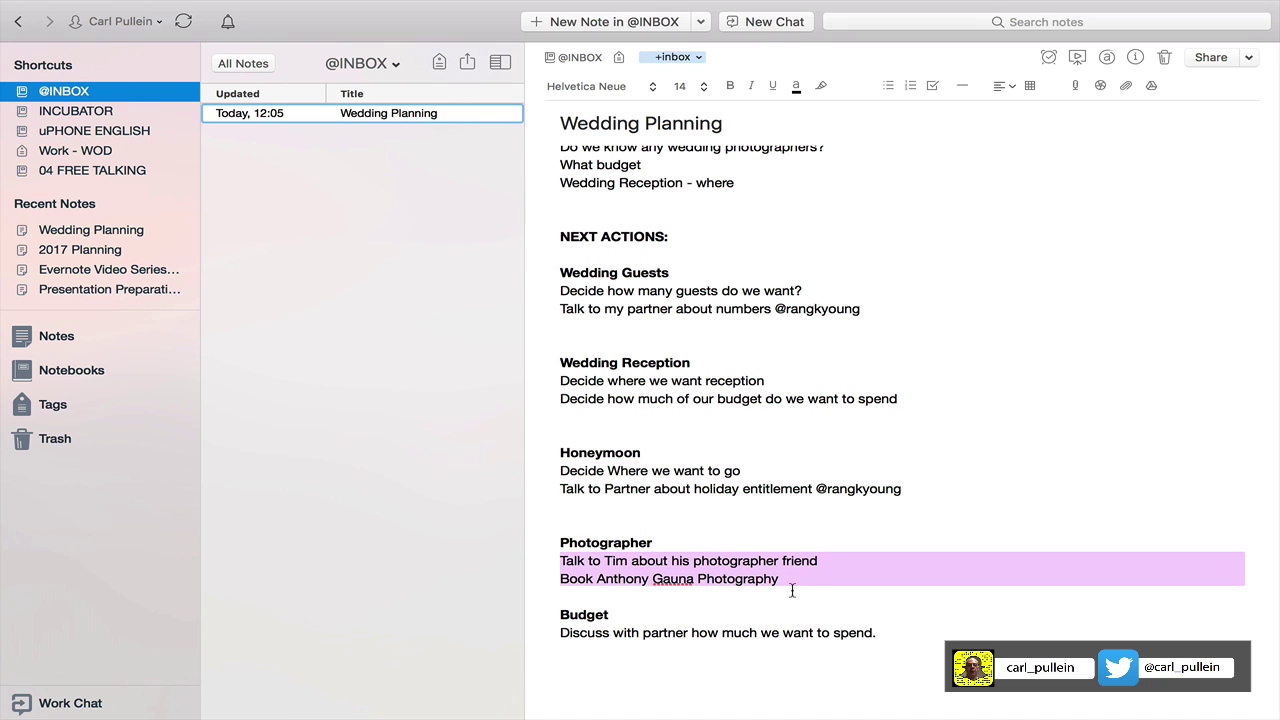
pyautogui.hotkey('ctrl', 'Left')
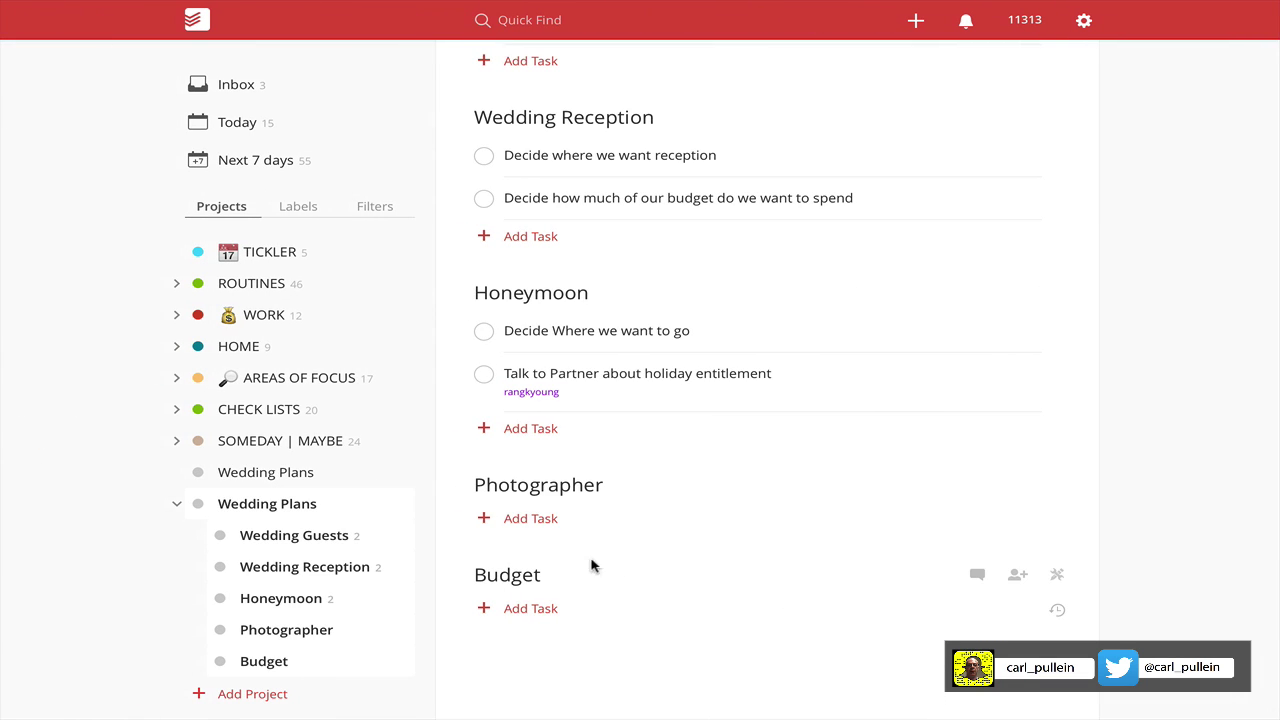
pyautogui.click(537, 520)
pyautogui.hotkey('ctrl', 'v')
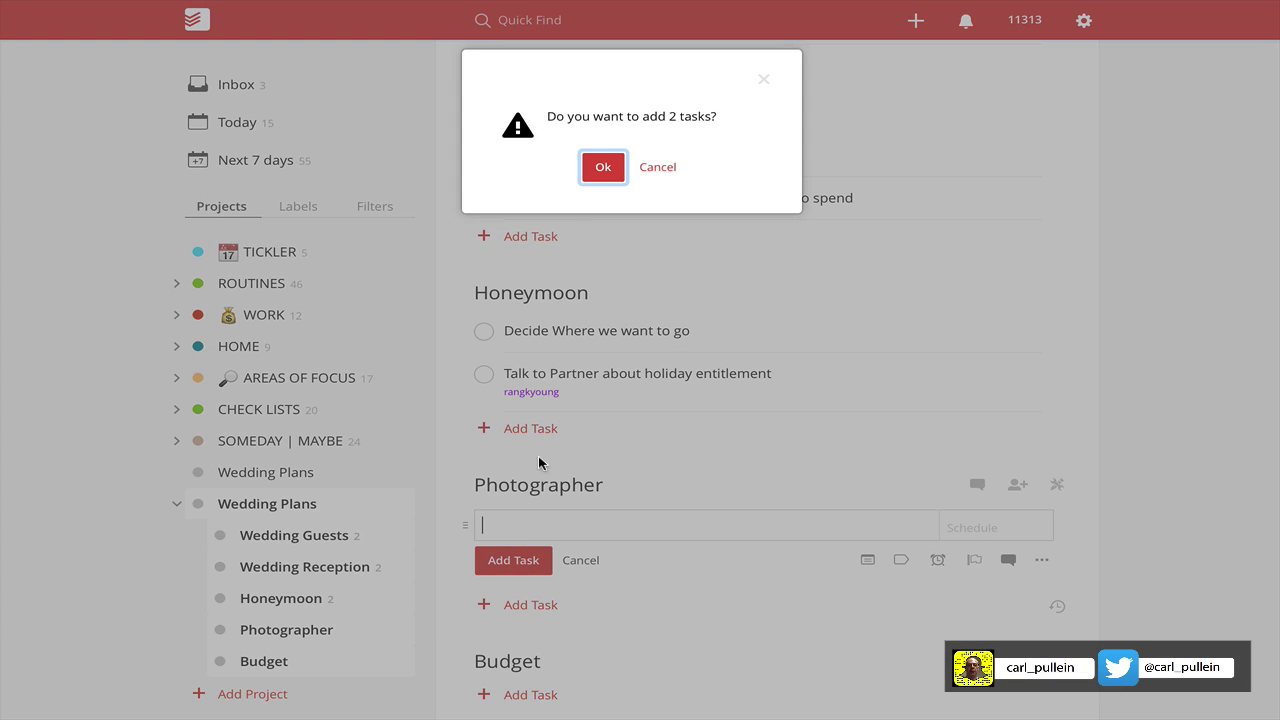
pyautogui.click(603, 168)
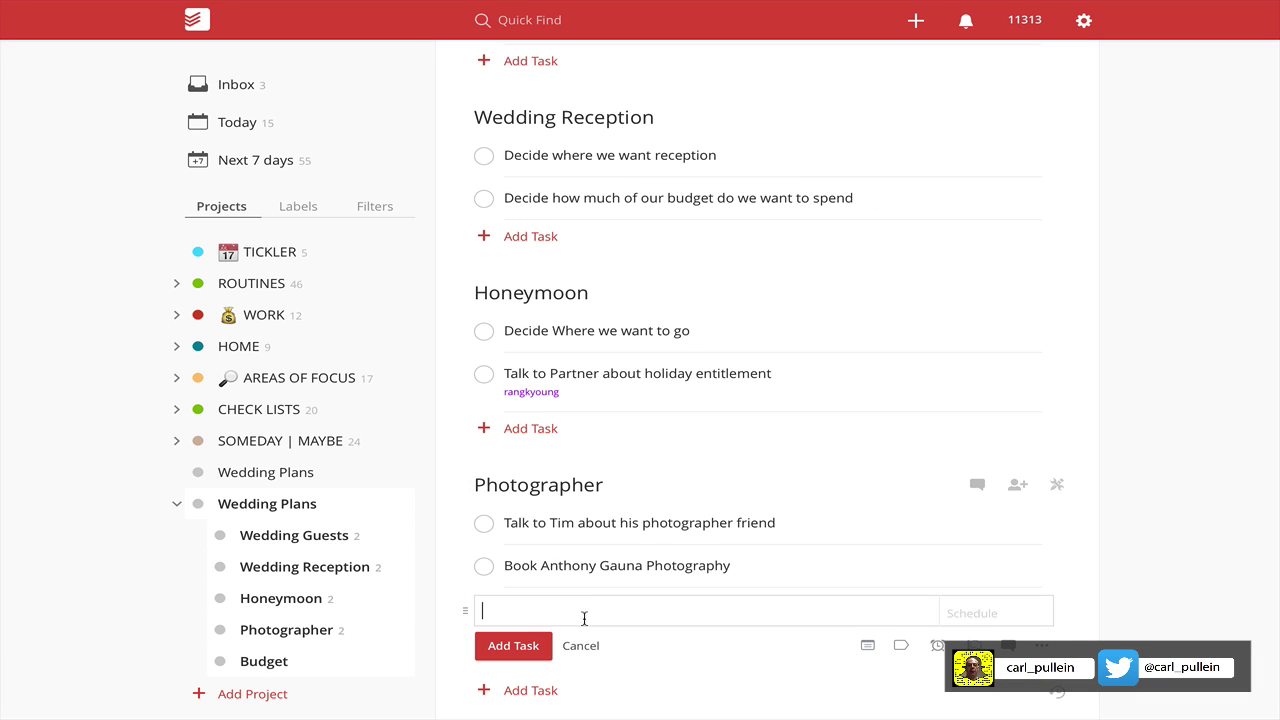
pyautogui.click(582, 646)
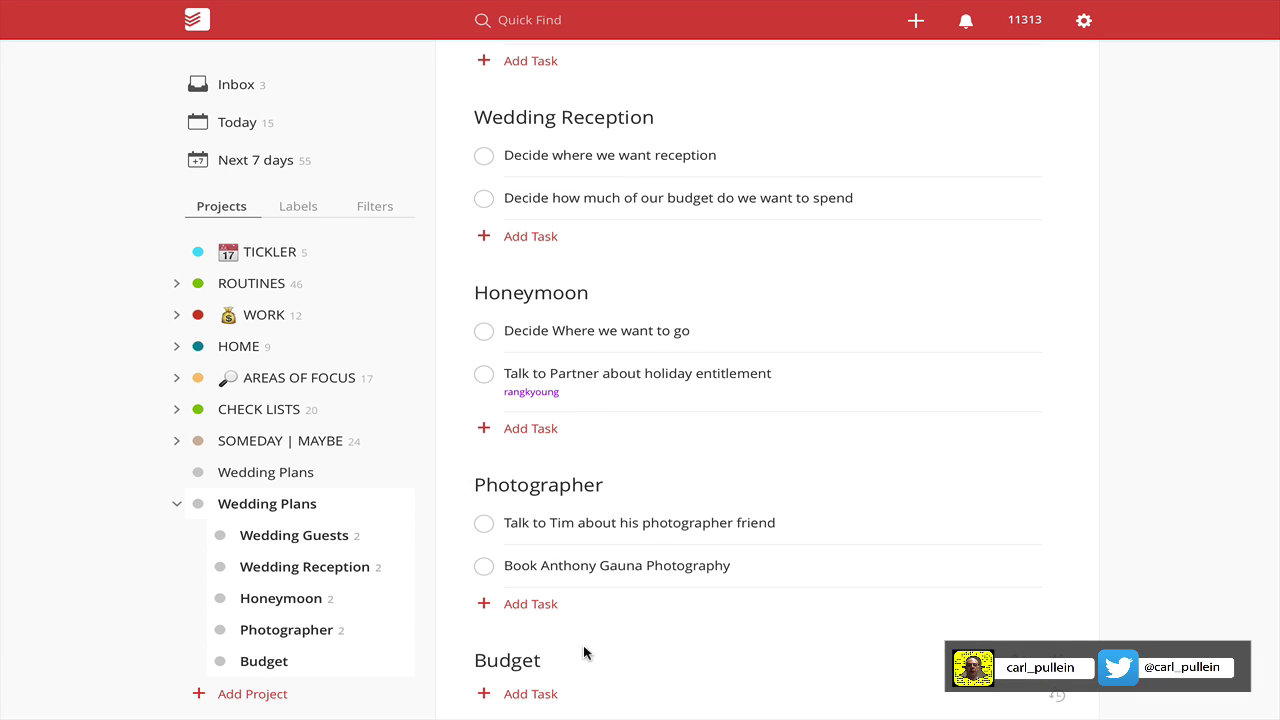
# Tag the Budget next action in the Evernote note with the partner's handle and select that line.
pyautogui.hotkey('ctrl', 'Right')
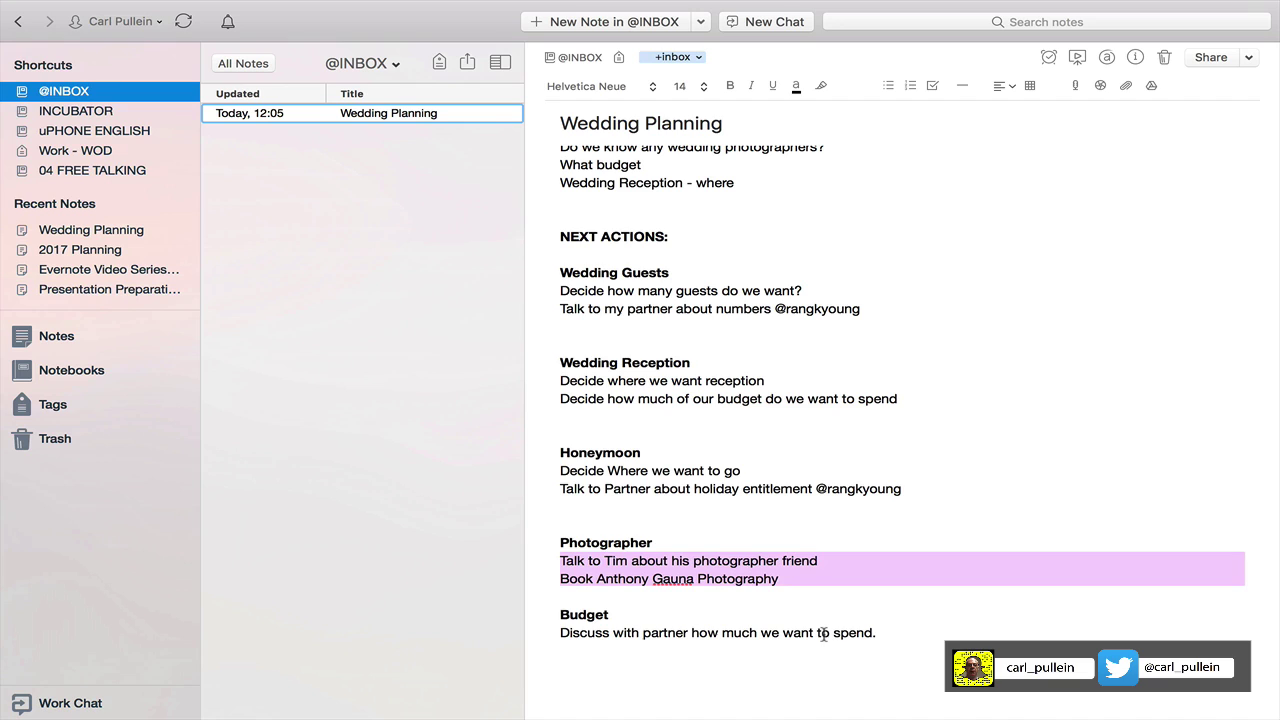
pyautogui.click(909, 637)
pyautogui.write('@')
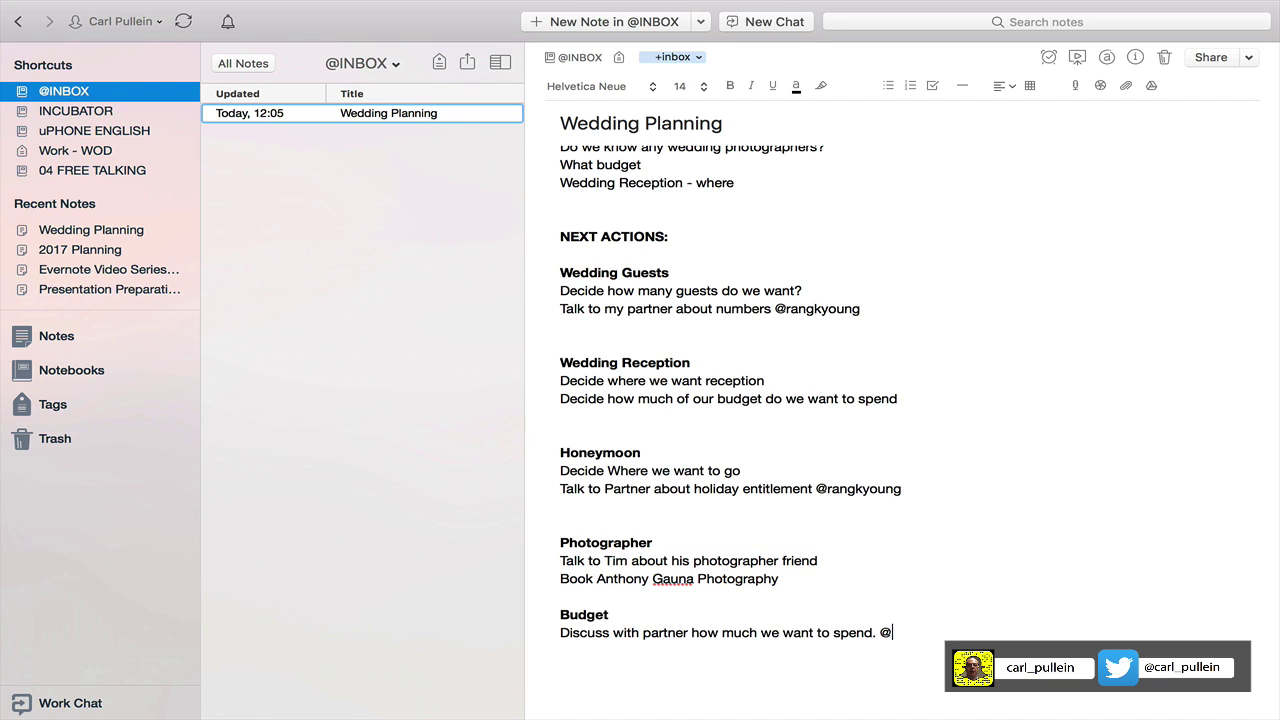
pyautogui.write('rangkyoung')
pyautogui.press('Return')
pyautogui.moveTo(561, 638); pyautogui.dragTo(972, 633)
pyautogui.hotkey('ctrl', 'c')
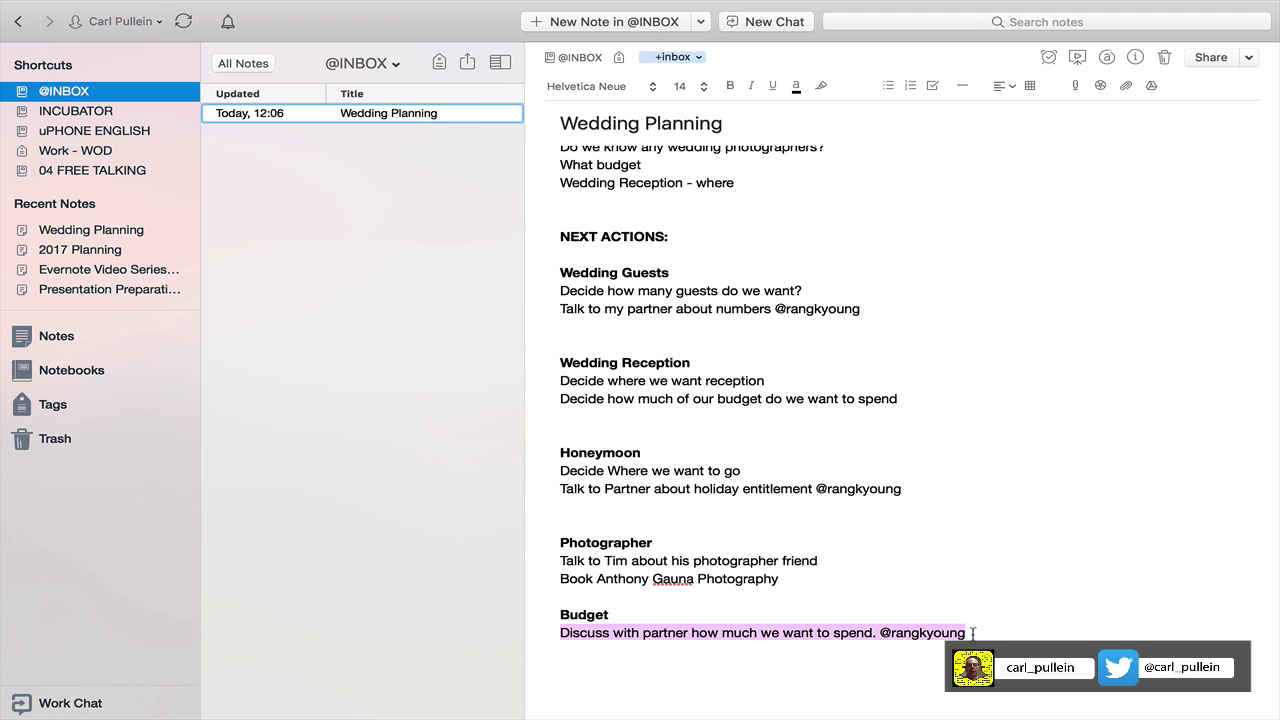
# Paste the Budget action as a new task under the Budget sub-project in Todoist.
pyautogui.hotkey('ctrl', 'Left')
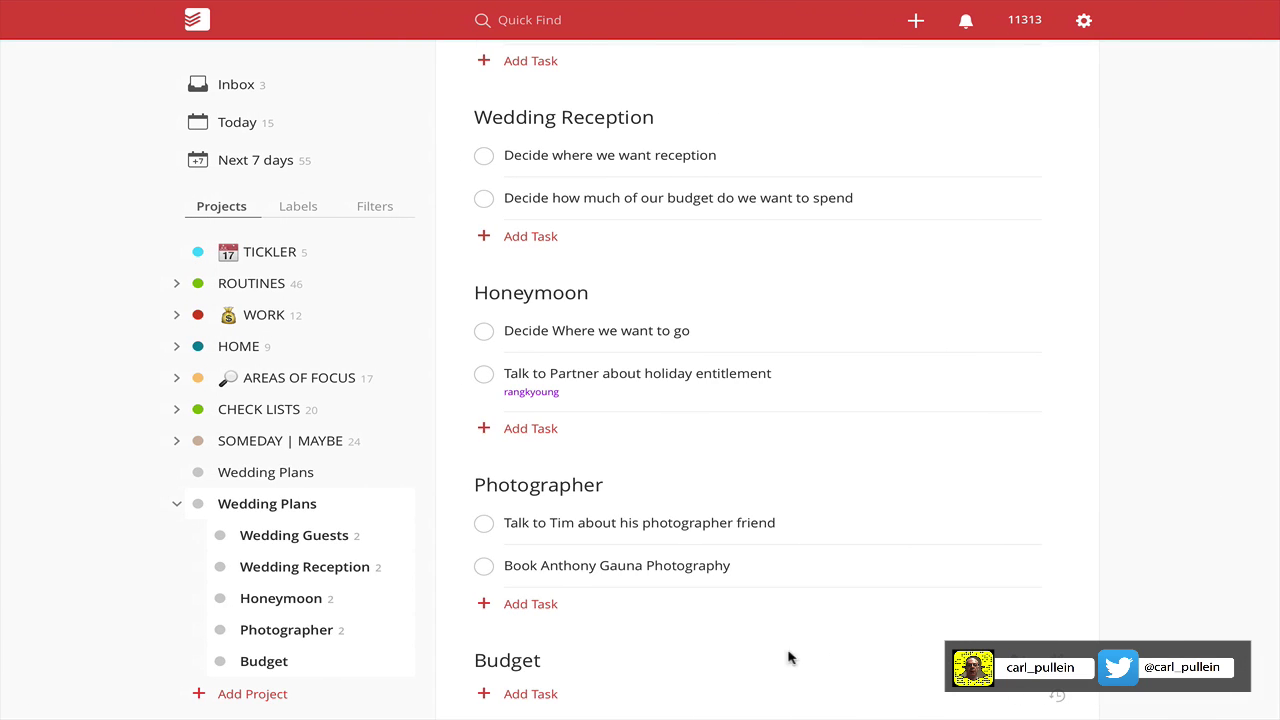
pyautogui.click(537, 655)
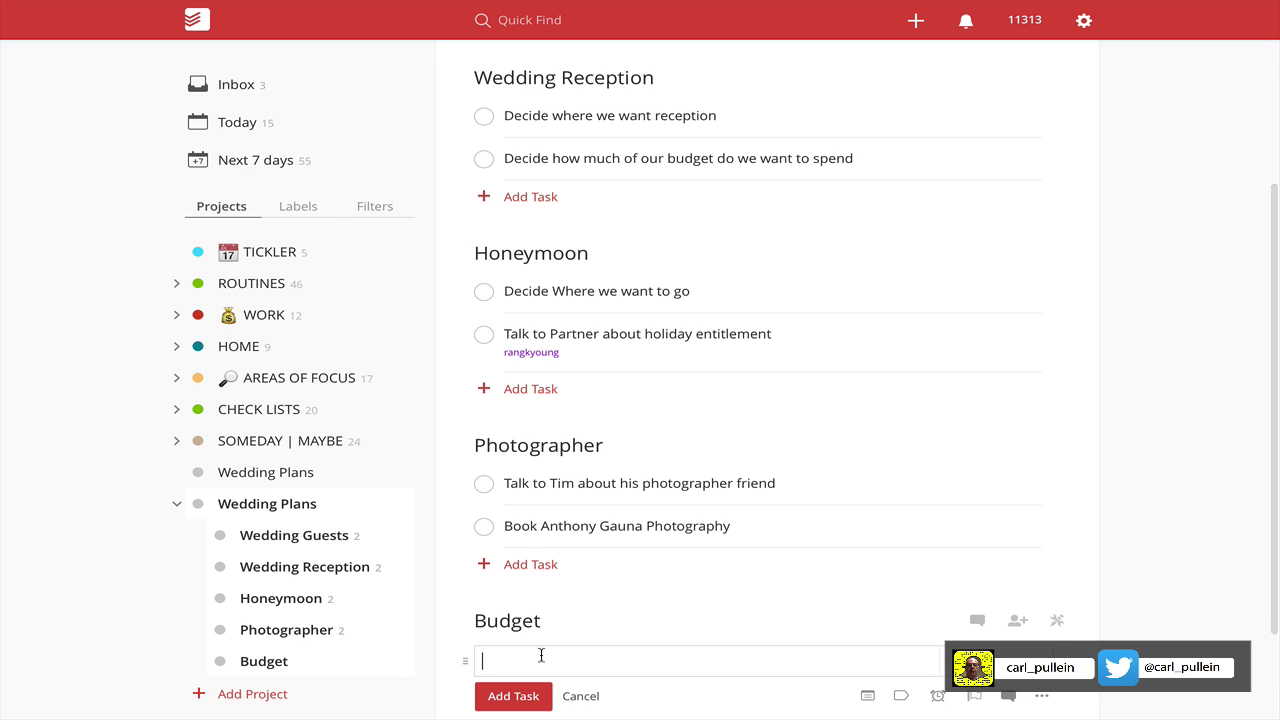
pyautogui.hotkey('ctrl', 'v')
pyautogui.click(540, 711)
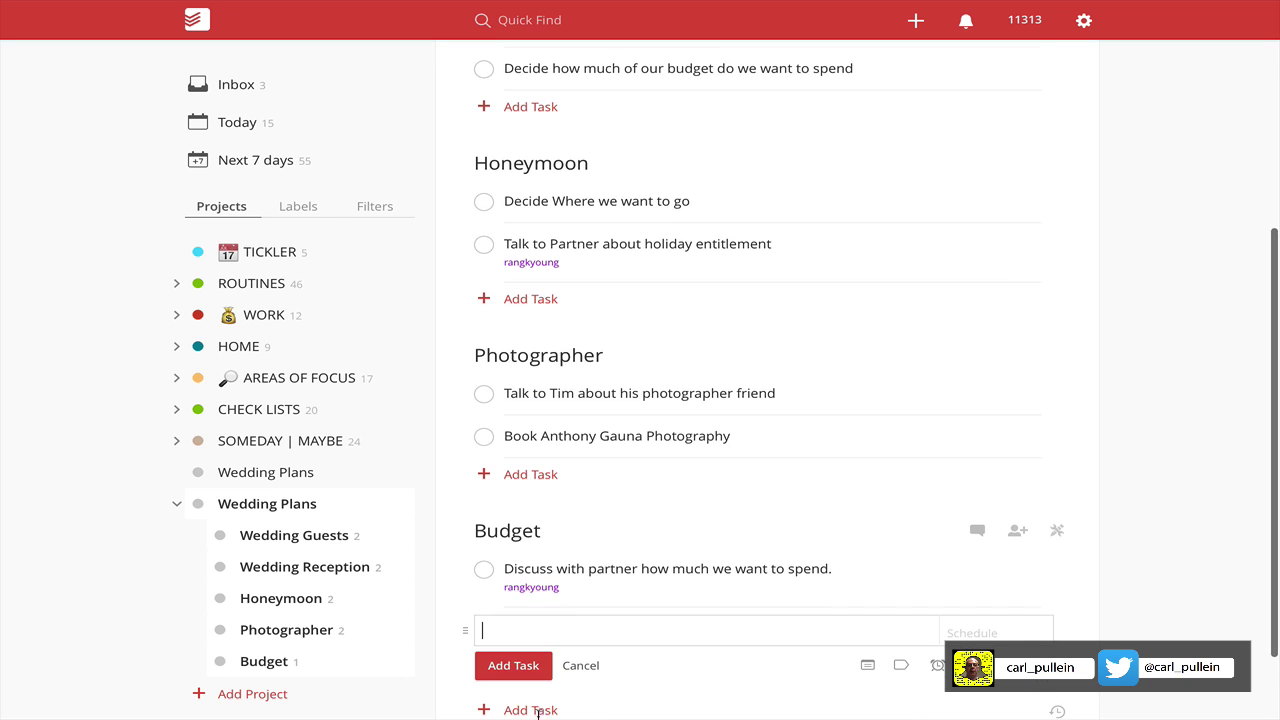
pyautogui.click(587, 672)
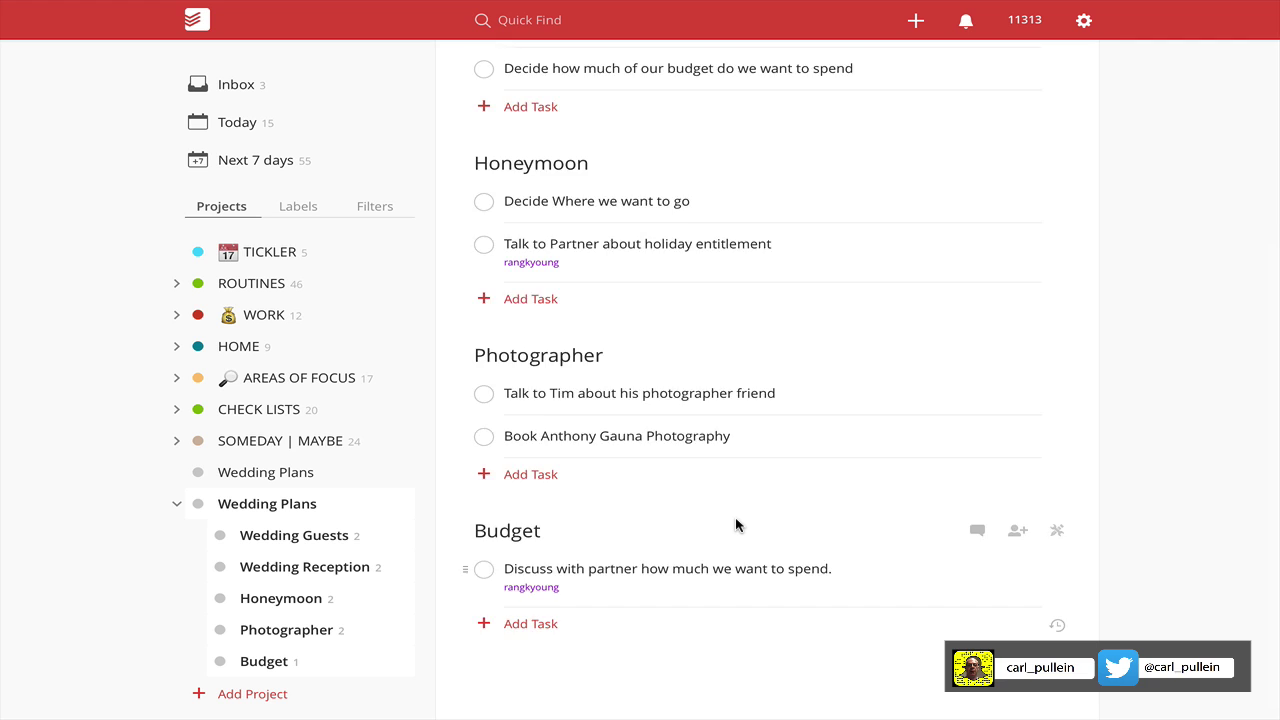
pyautogui.scroll(4, 737, 523)
pyautogui.scroll(-4, 737, 523)
pyautogui.scroll(4, 737, 523)
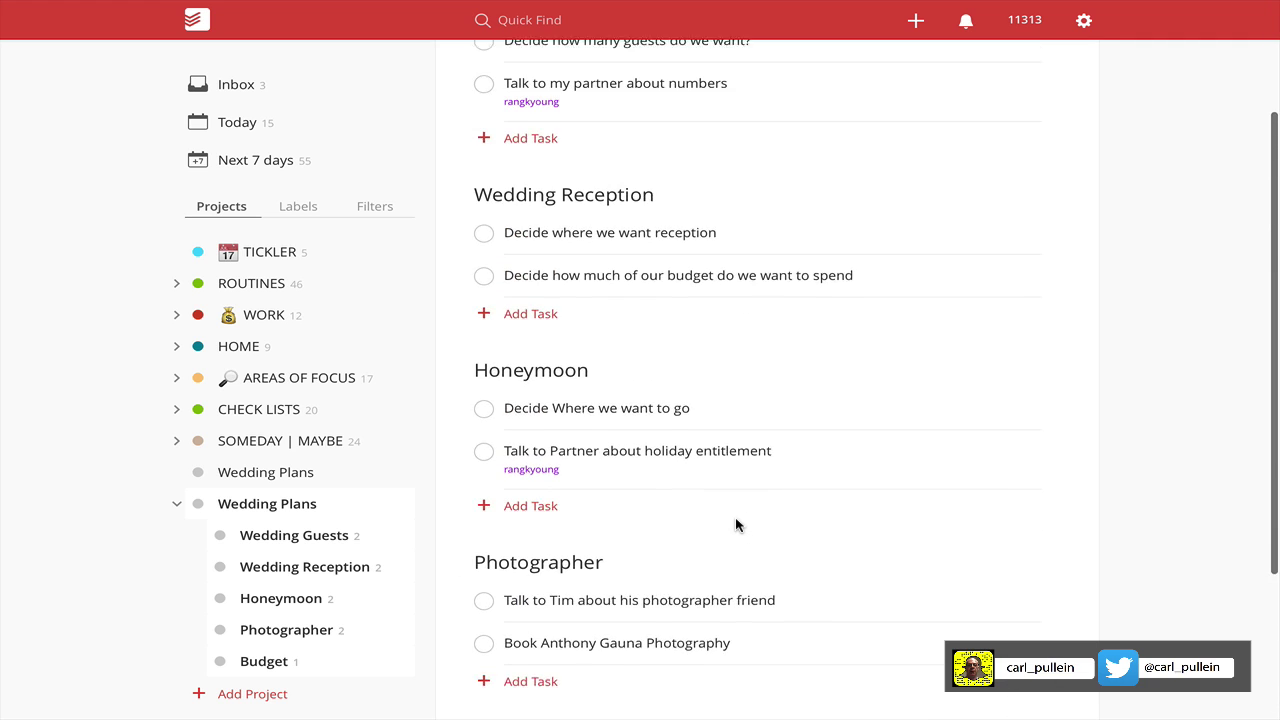
pyautogui.click(287, 536)
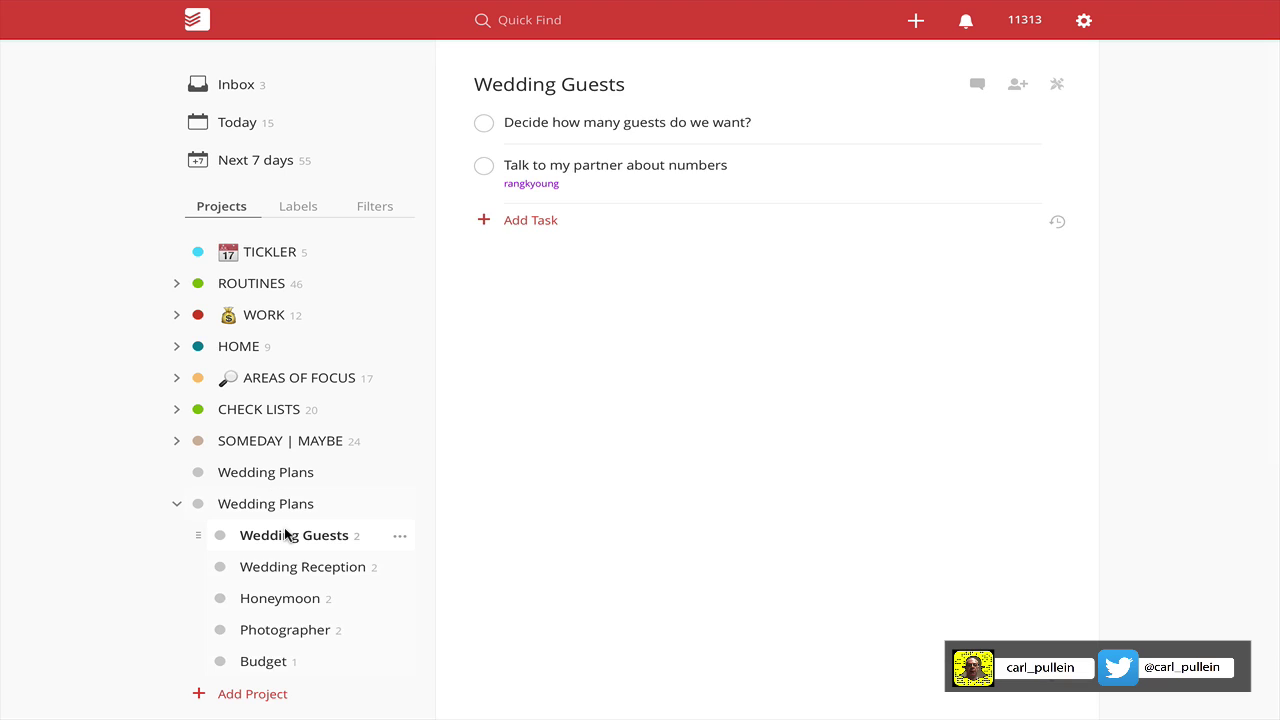
pyautogui.click(287, 567)
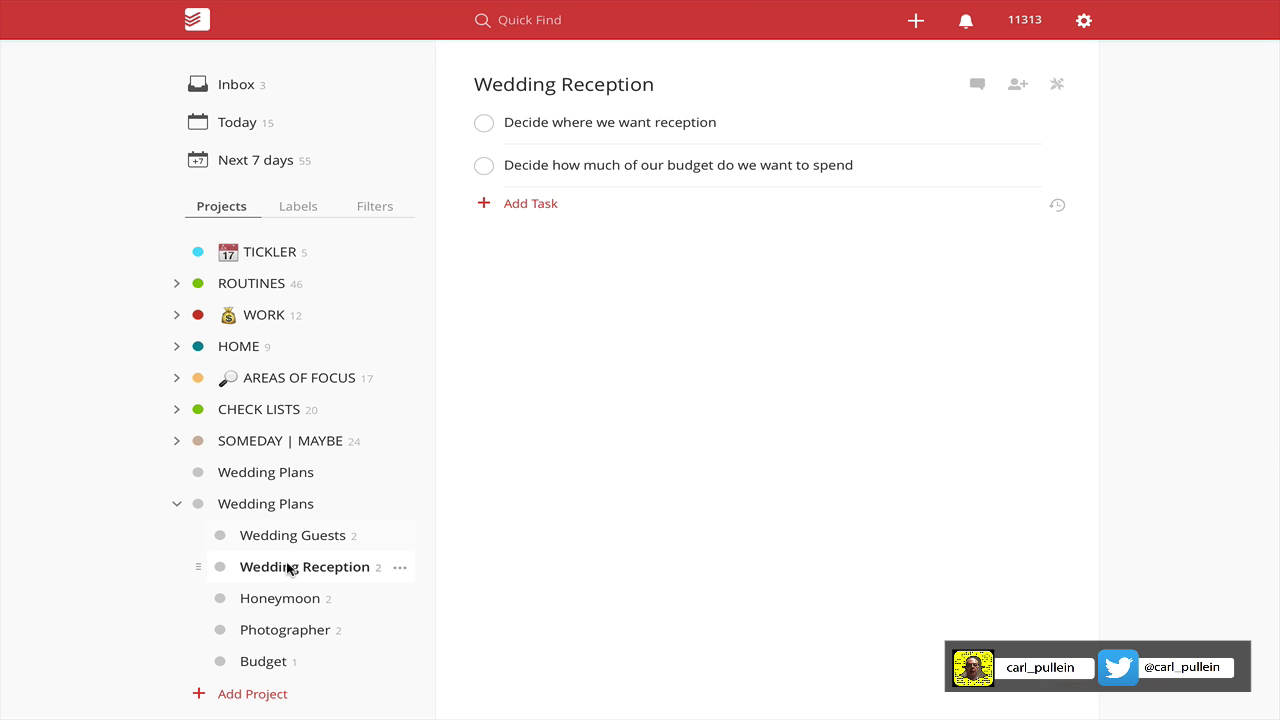
pyautogui.click(285, 600)
pyautogui.click(282, 630)
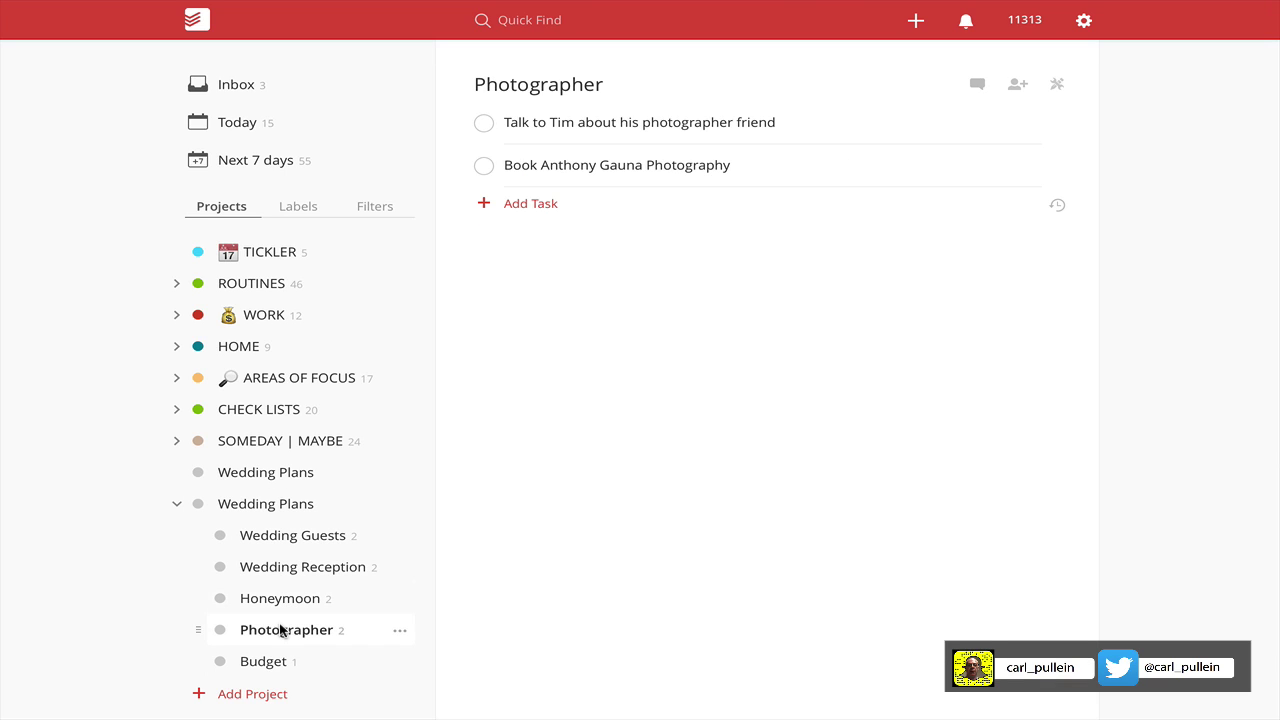
pyautogui.click(261, 506)
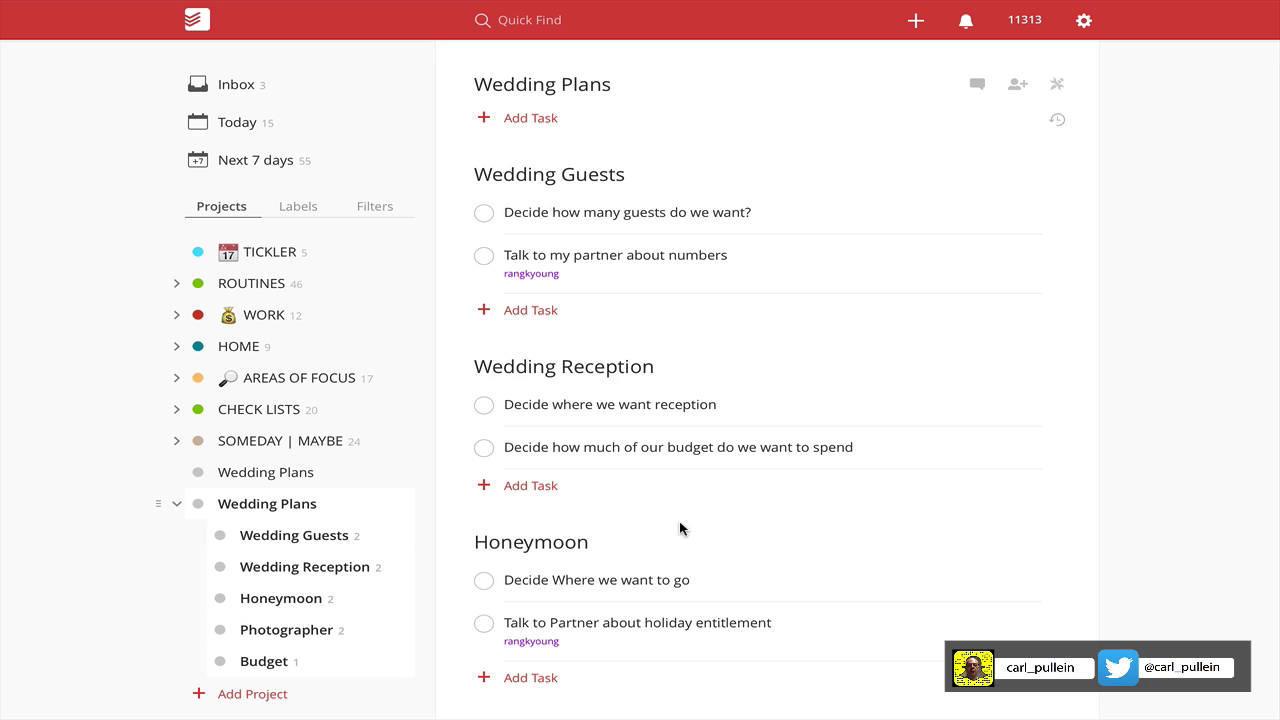
pyautogui.scroll(-3, 680, 527)
pyautogui.scroll(5, 679, 528)
pyautogui.scroll(-4, 680, 528)
pyautogui.scroll(4, 680, 528)
# Delete the empty second Wedding Plans project and confirm the deletion.
pyautogui.click(400, 476)
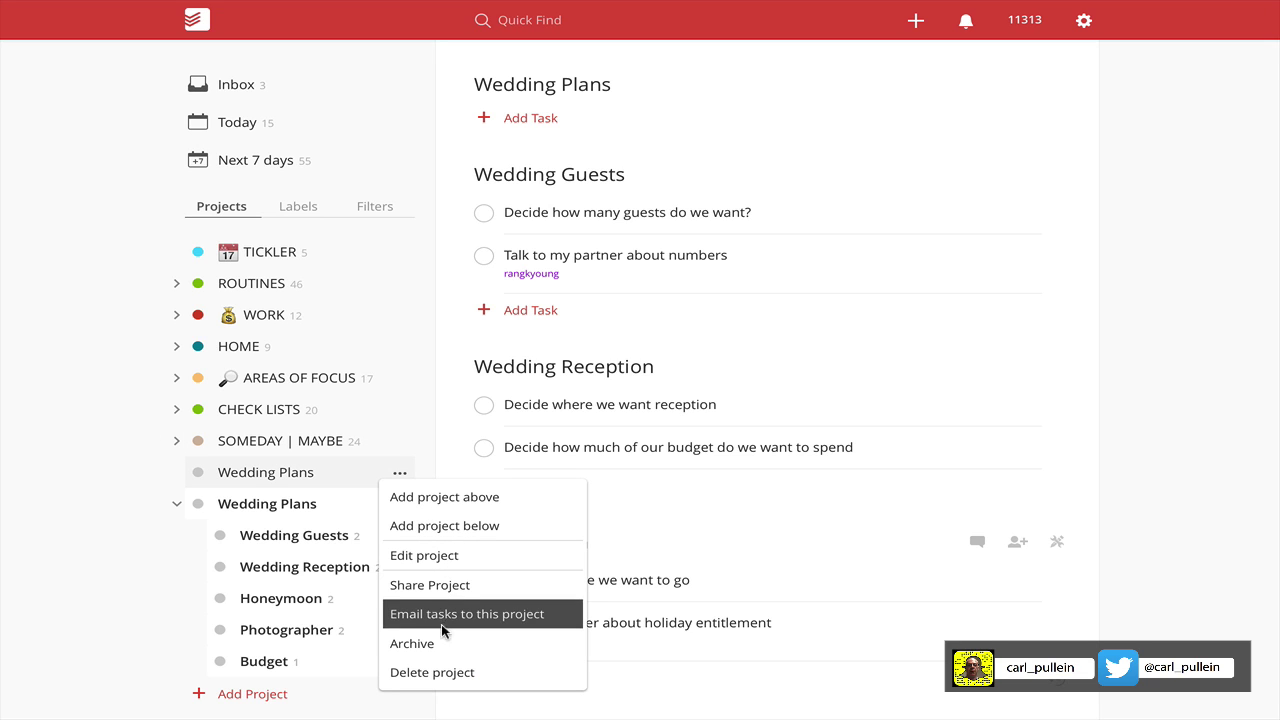
pyautogui.click(440, 673)
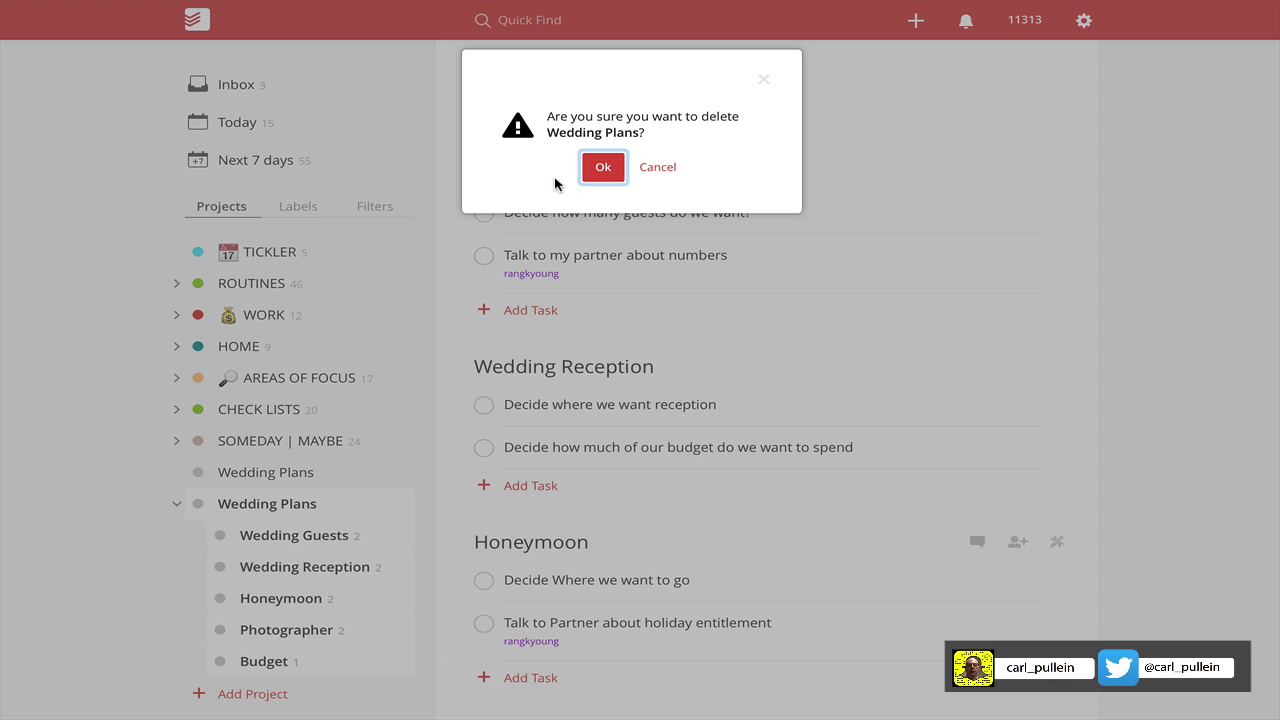
pyautogui.click(603, 167)
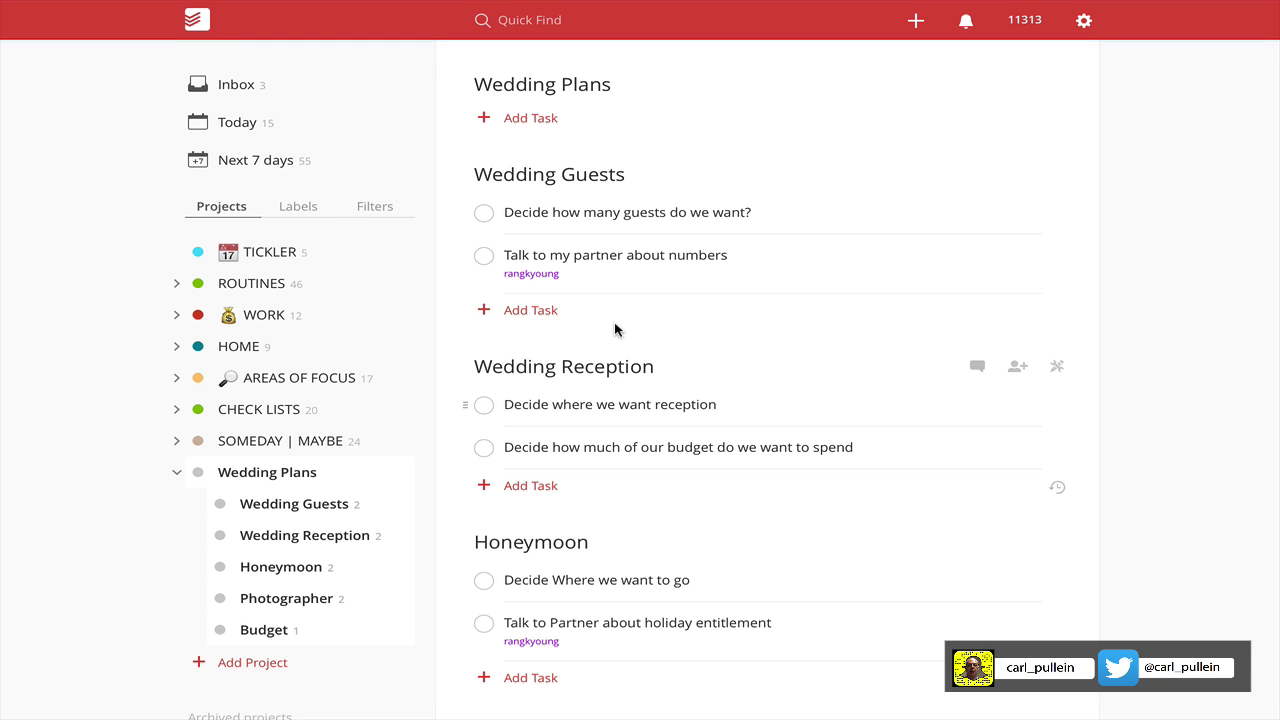
pyautogui.scroll(-4, 615, 330)
pyautogui.scroll(4, 615, 330)
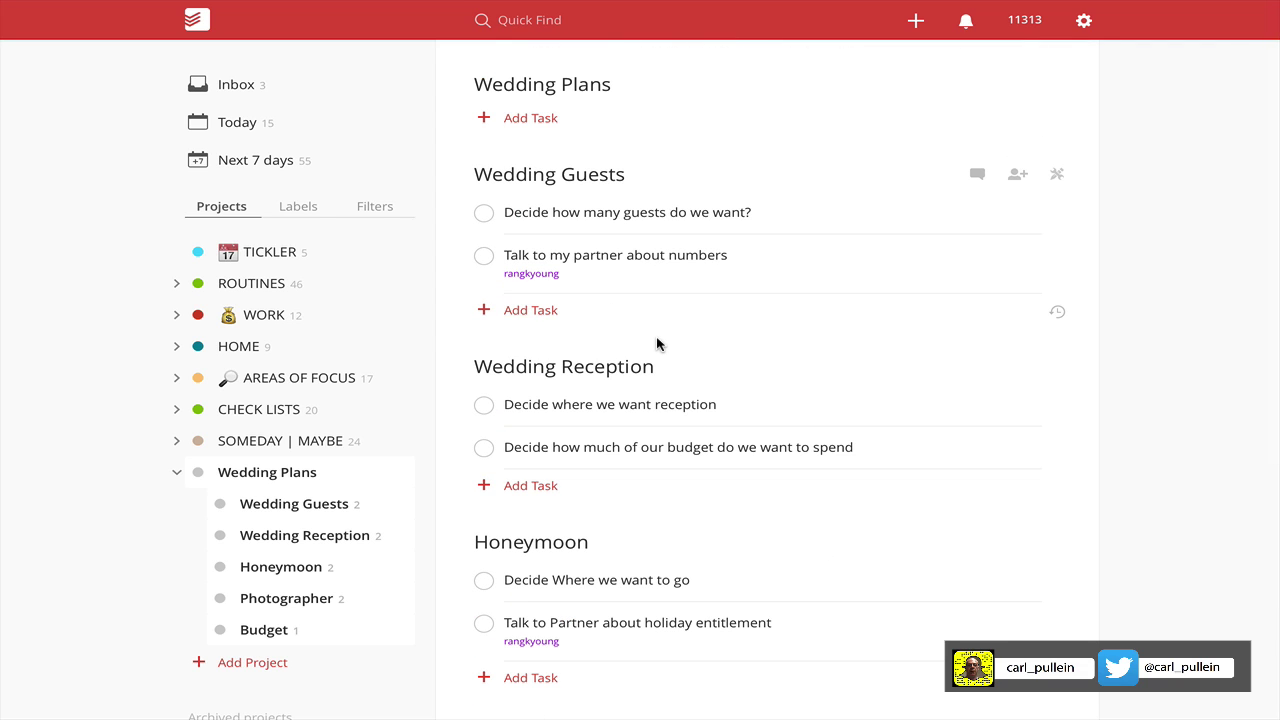
# Return to Evernote and scroll through the Wedding Planning note's mind map and Next Actions.
pyautogui.hotkey('ctrl', 'Right')
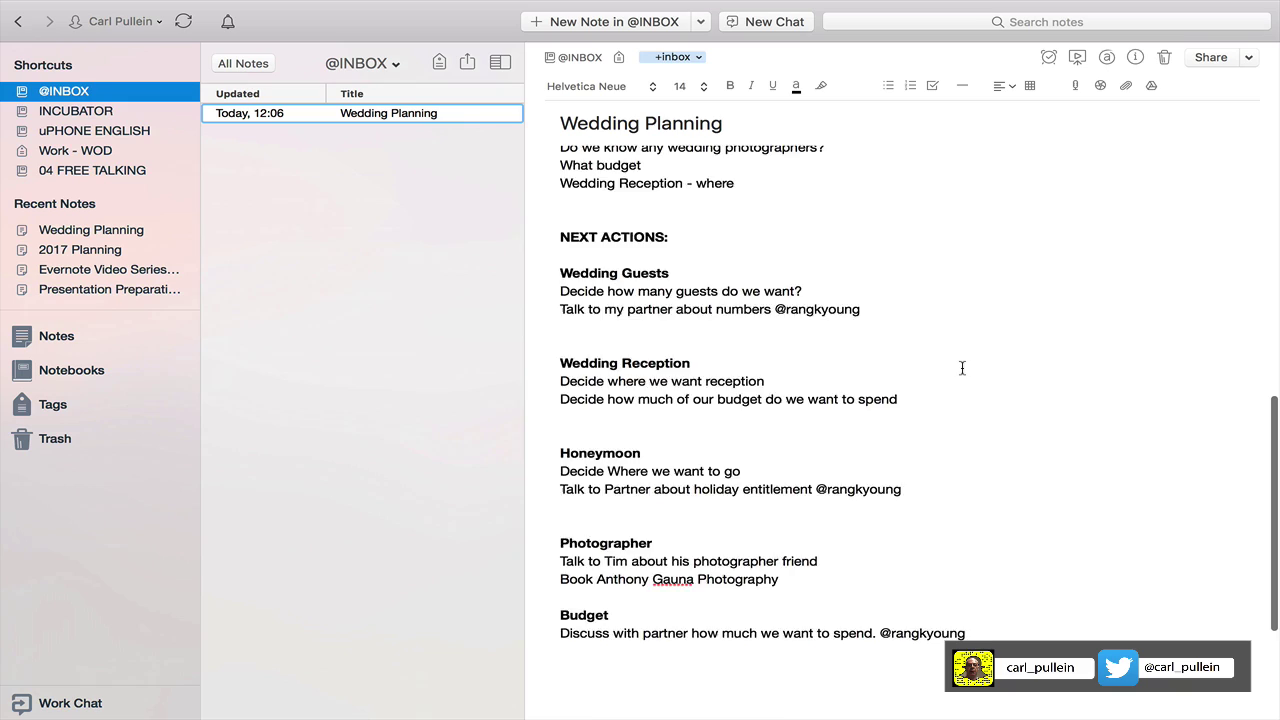
pyautogui.scroll(10, 962, 368)
pyautogui.scroll(-15, 962, 368)
pyautogui.scroll(15, 962, 368)
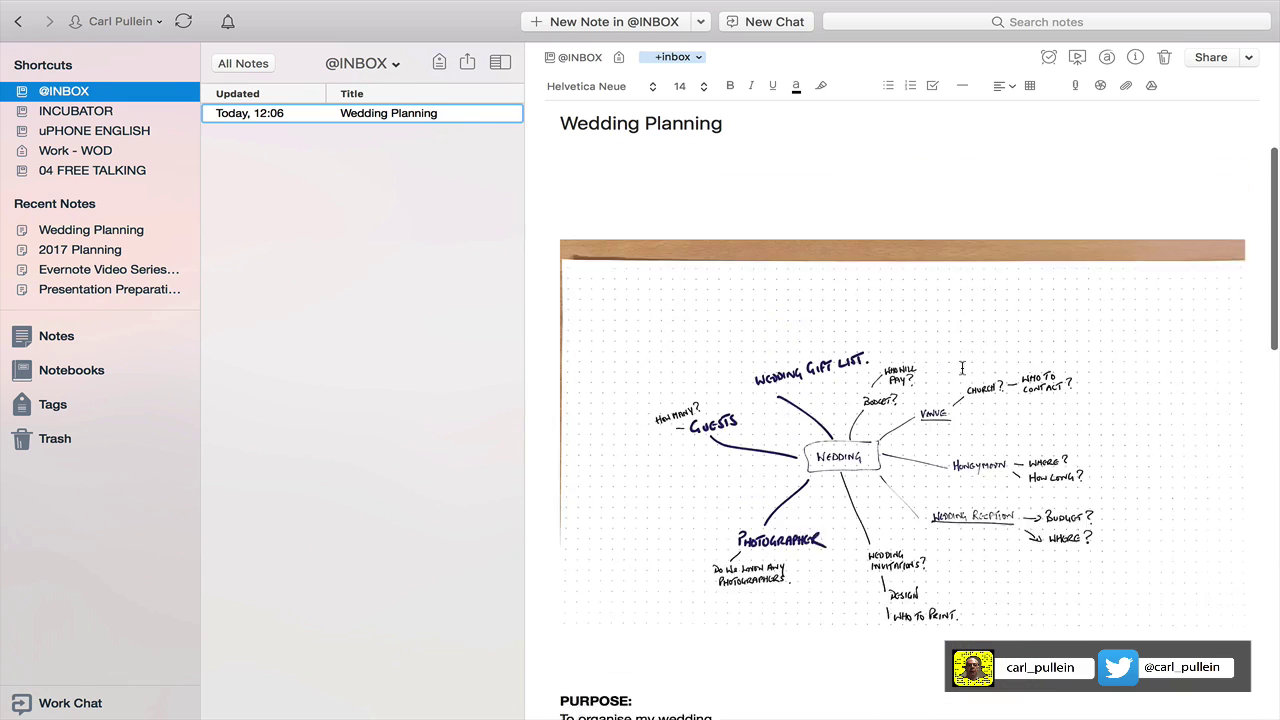
pyautogui.scroll(-2, 962, 368)
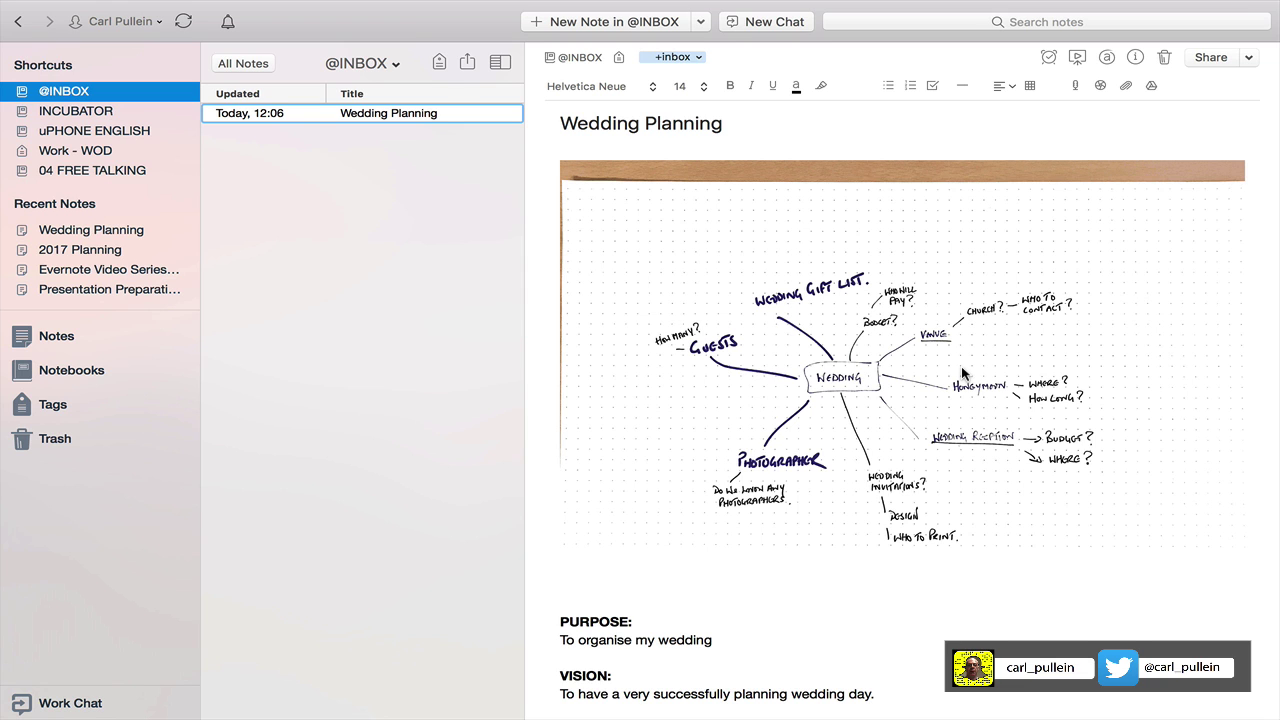
pyautogui.scroll(-15, 962, 368)
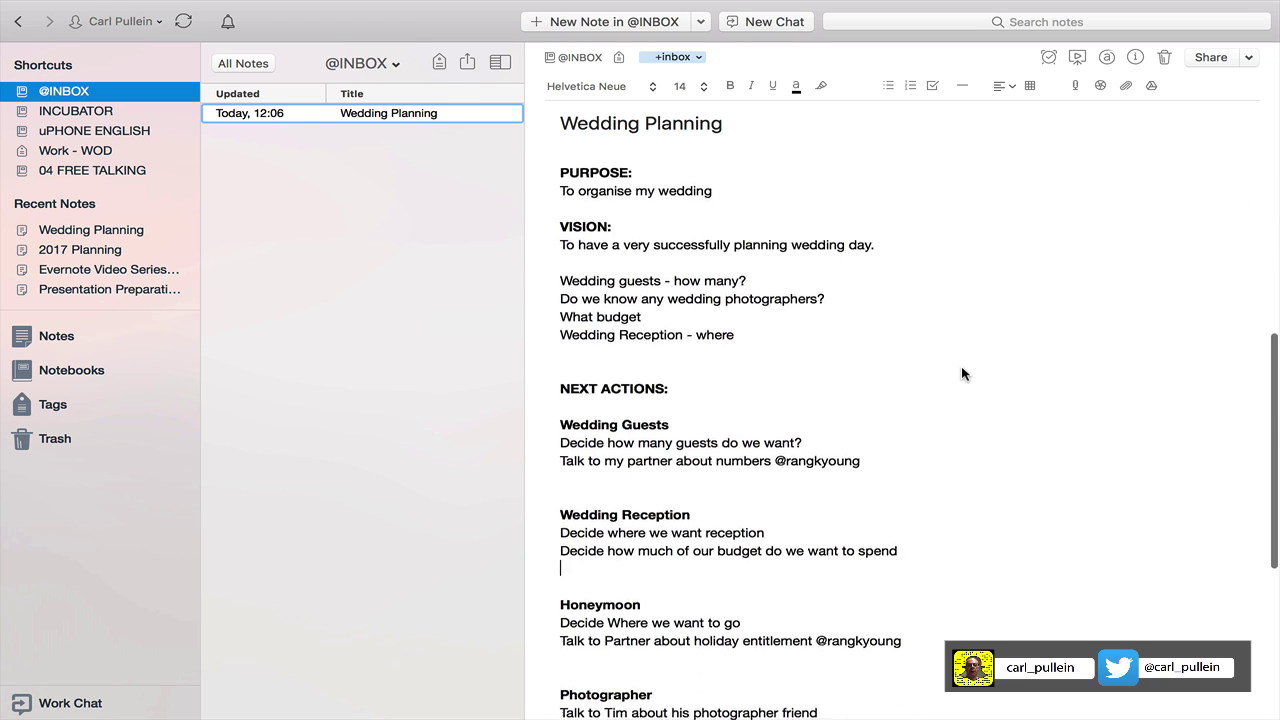
pyautogui.scroll(15, 961, 366)
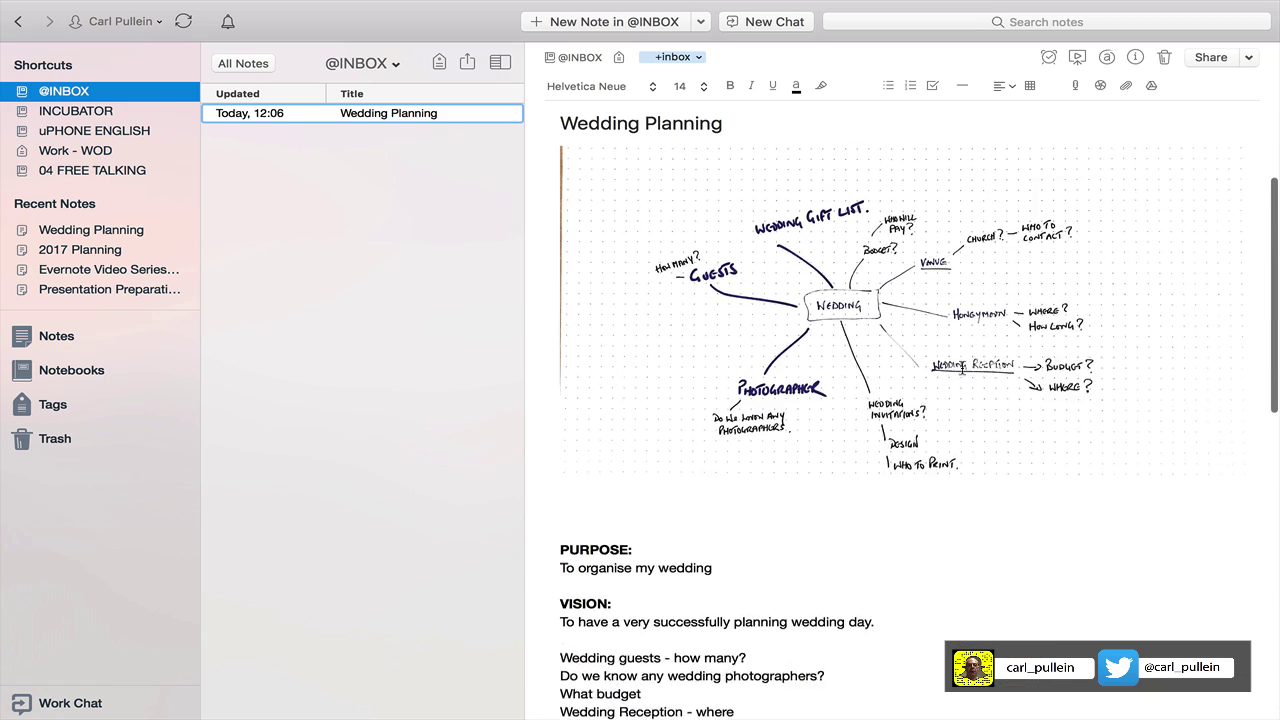
pyautogui.scroll(-10, 962, 368)
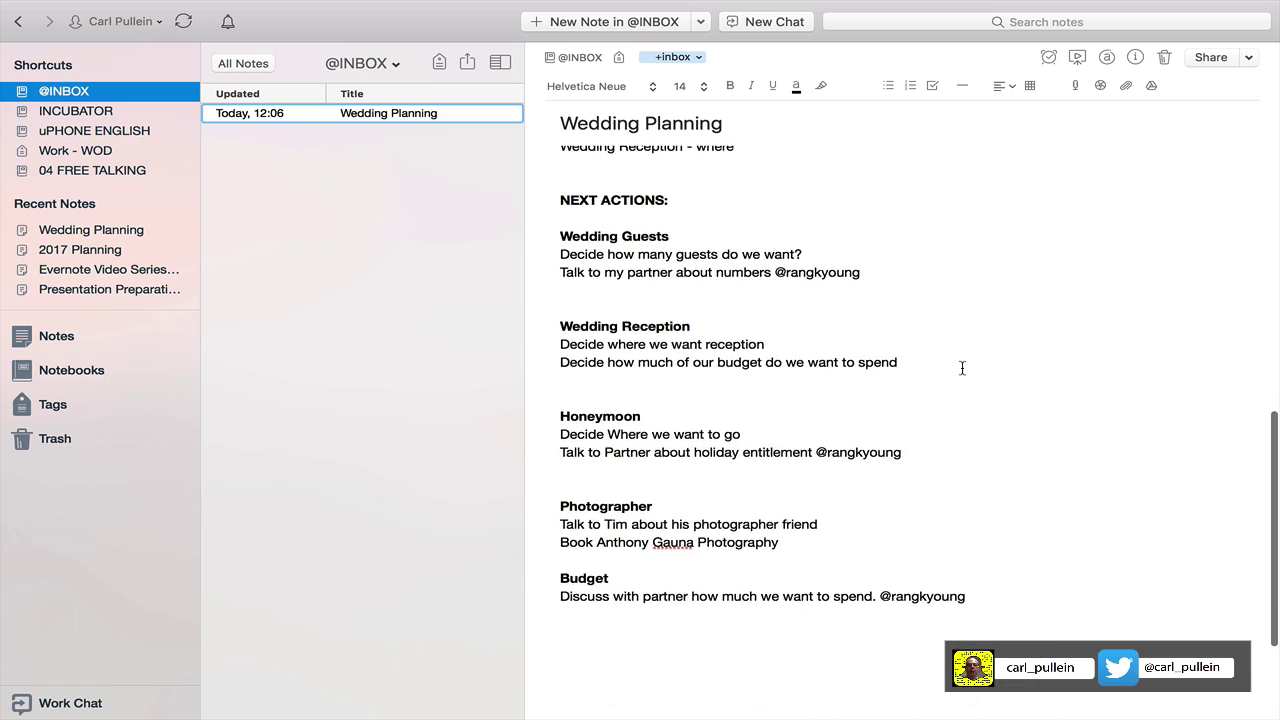
pyautogui.scroll(8, 962, 368)
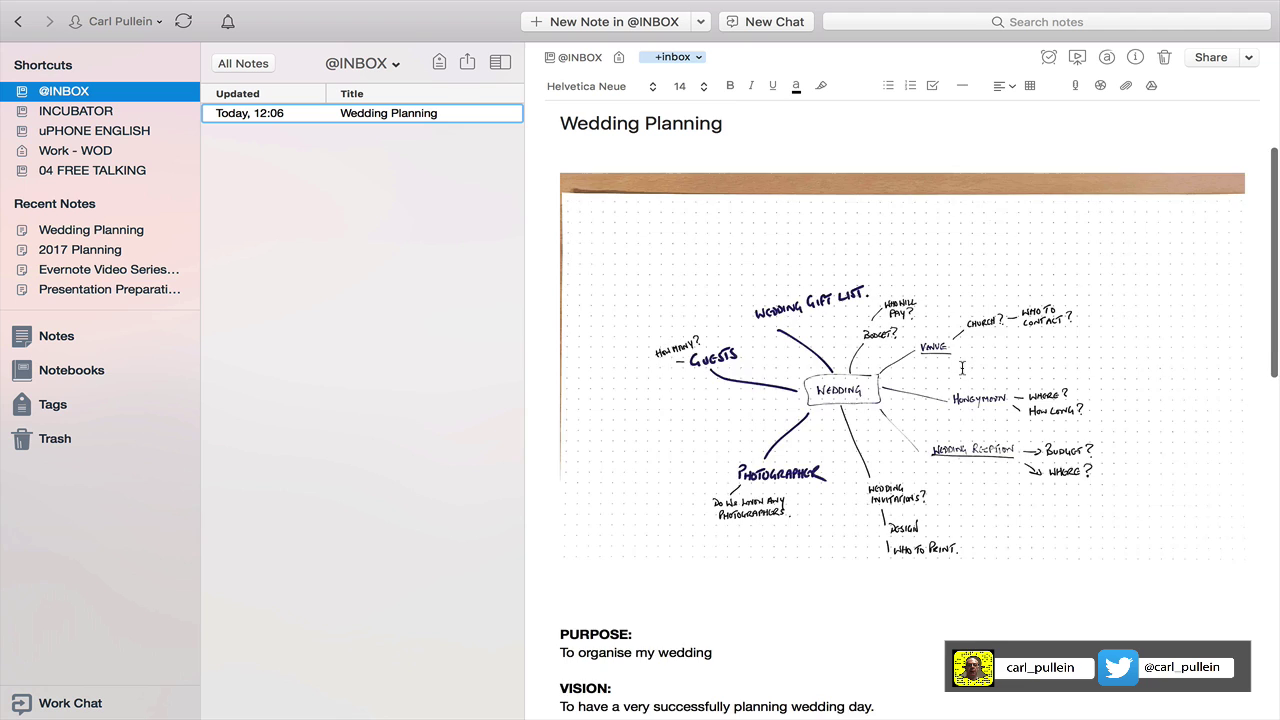
pyautogui.scroll(-15, 962, 368)
pyautogui.click(575, 490)
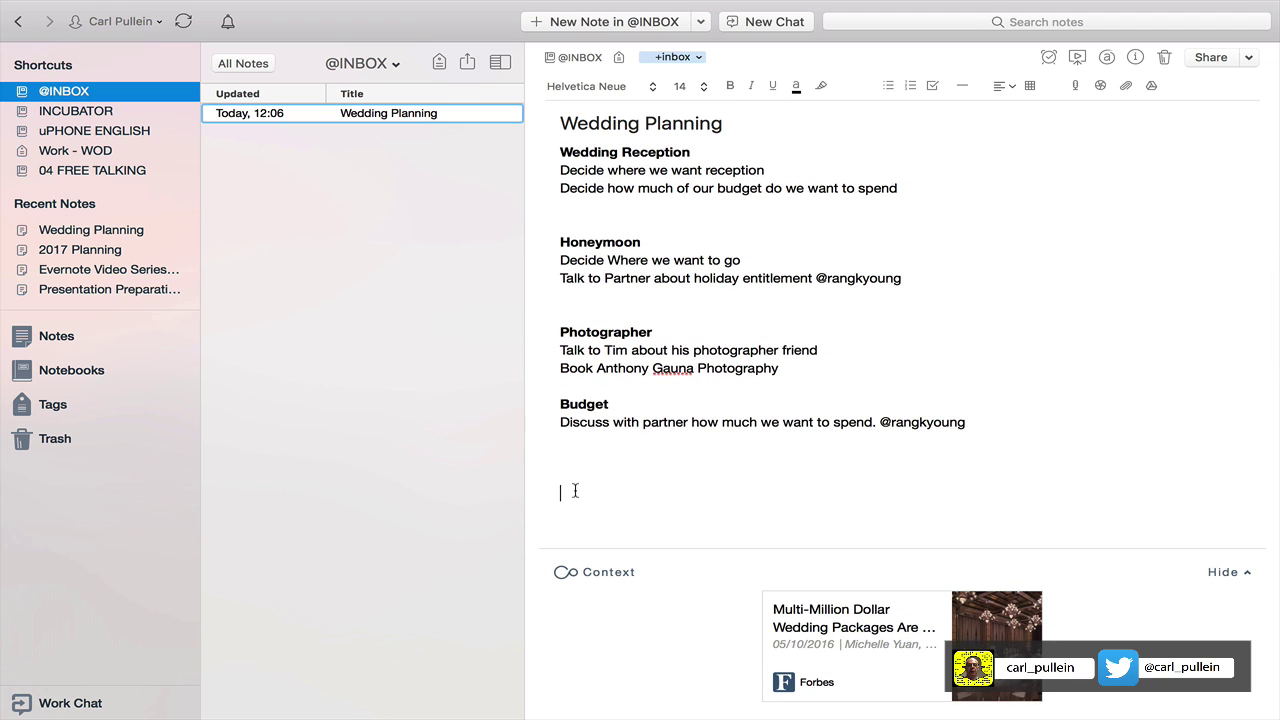
pyautogui.scroll(5, 575, 490)
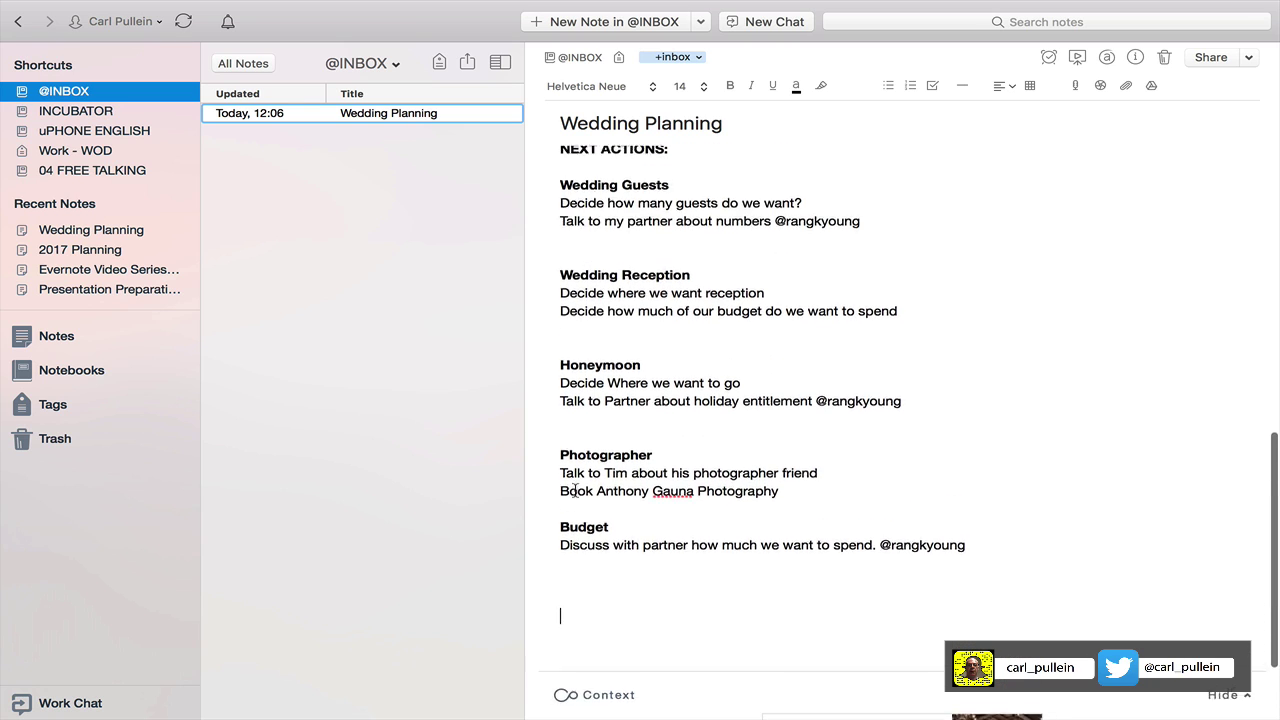